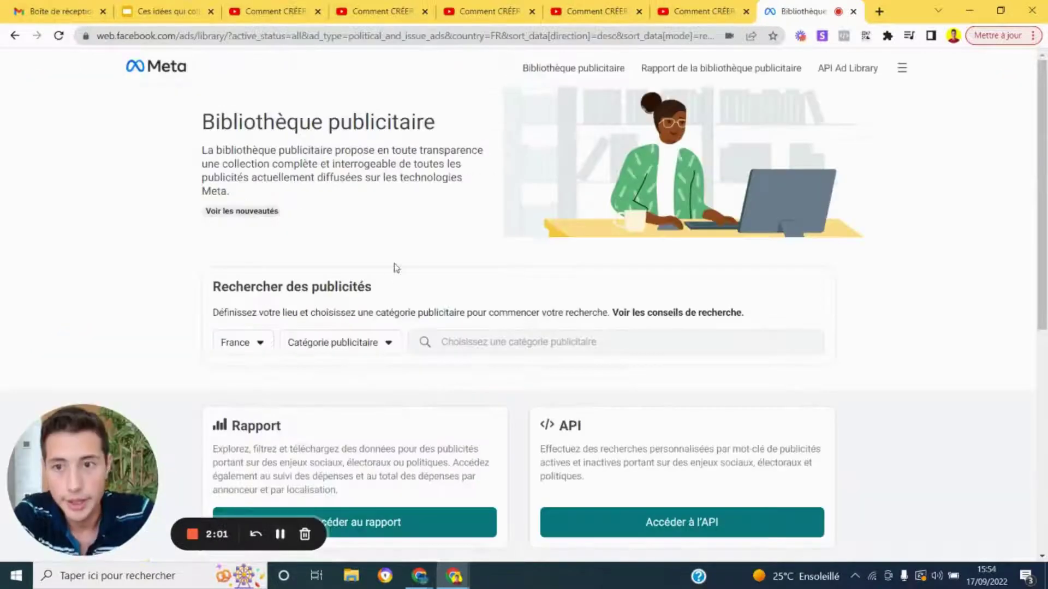
scroll(388, 293, down, 1)
scroll(387, 293, down, 8)
scroll(388, 293, up, 9)
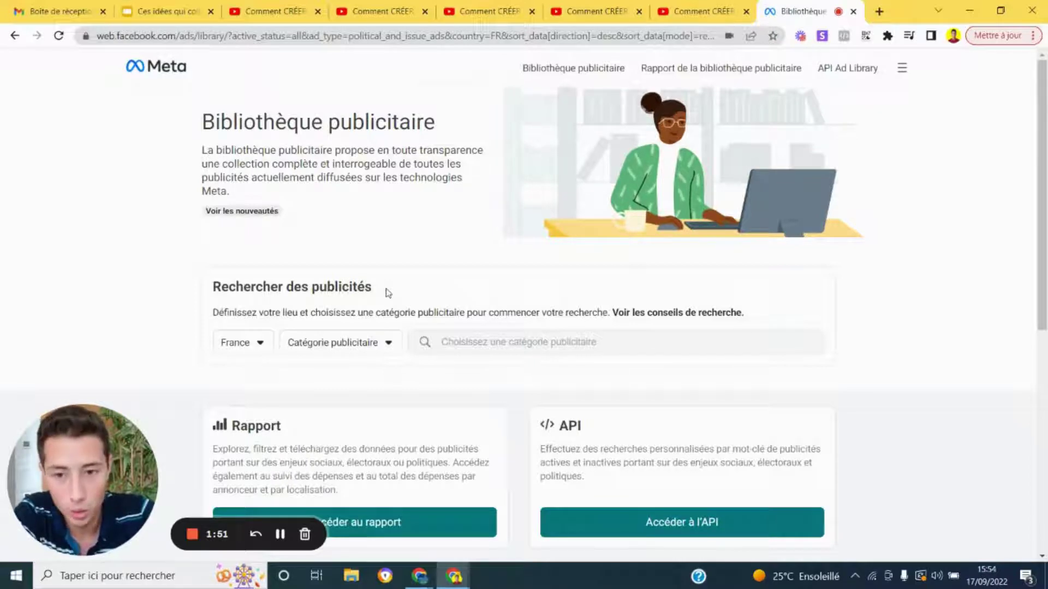
scroll(199, 310, down, 3)
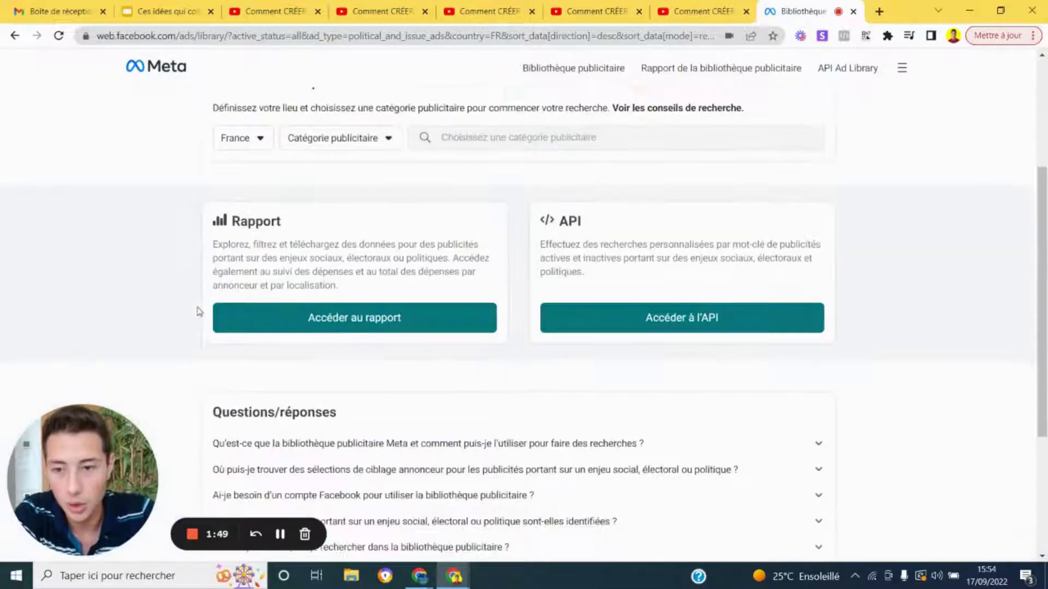
scroll(200, 312, up, 3)
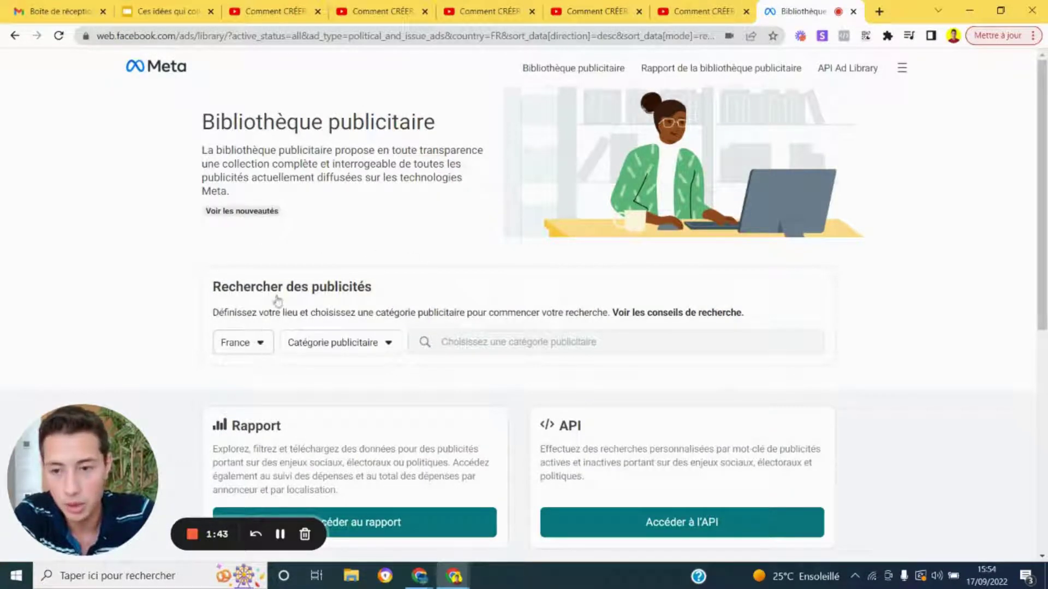
Look through the countries available in the ad search's location filter, then close the list.
click(239, 342)
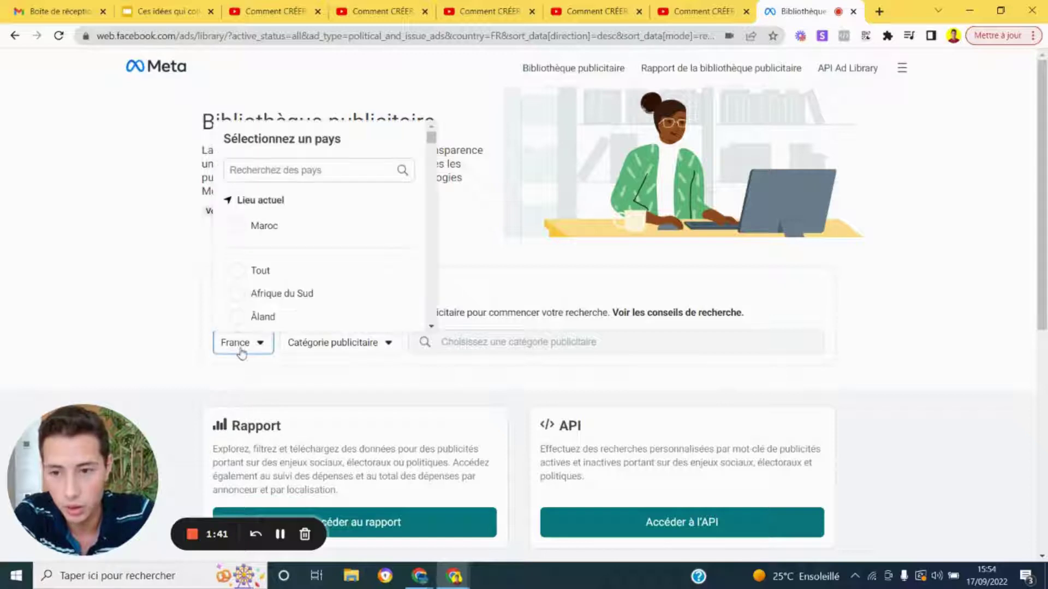
scroll(254, 300, down, 2)
scroll(257, 303, down, 2)
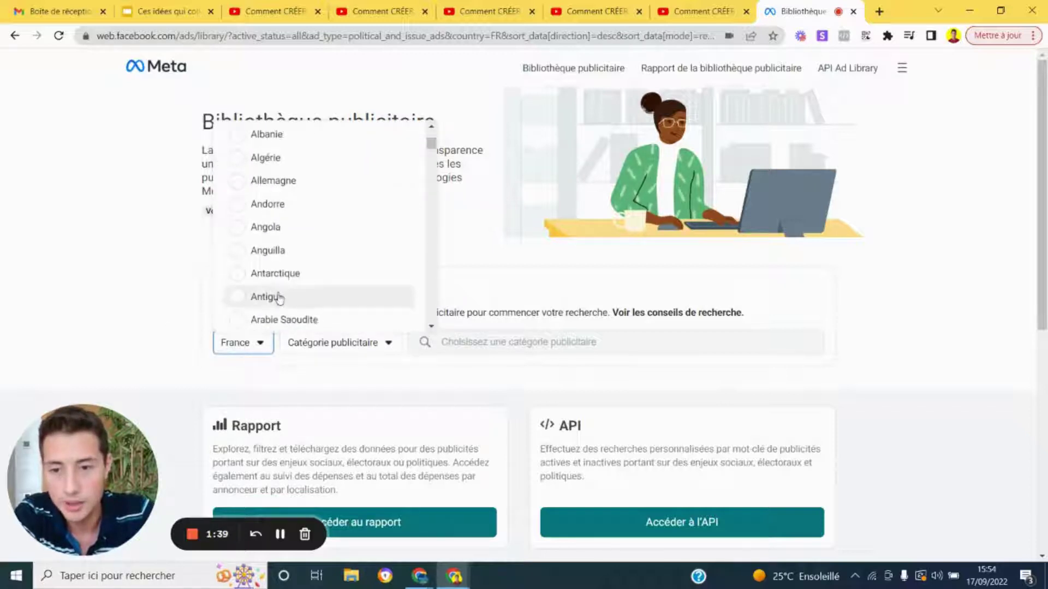
scroll(276, 297, down, 4)
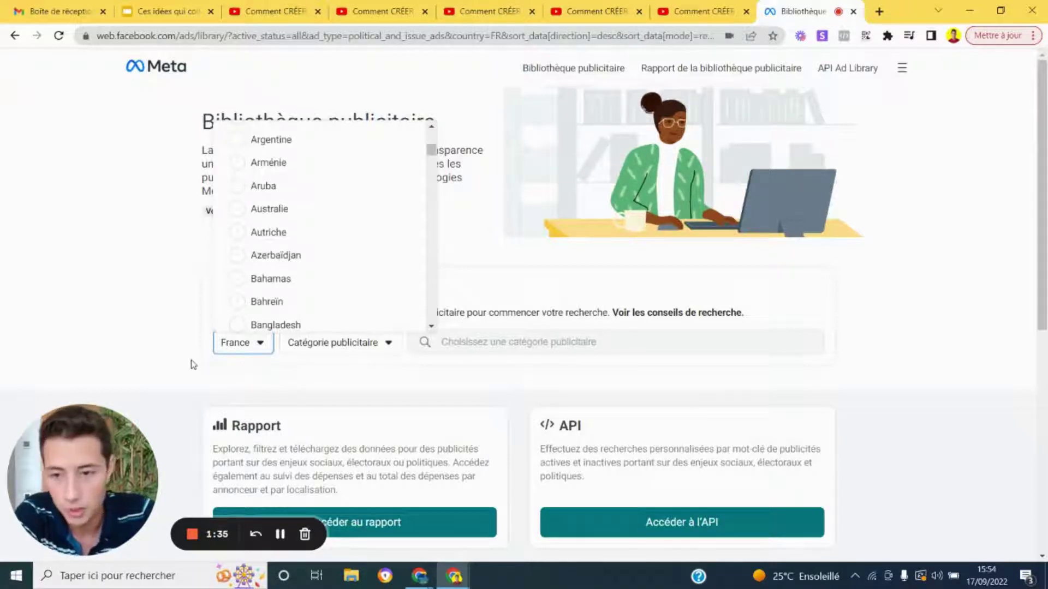
click(250, 372)
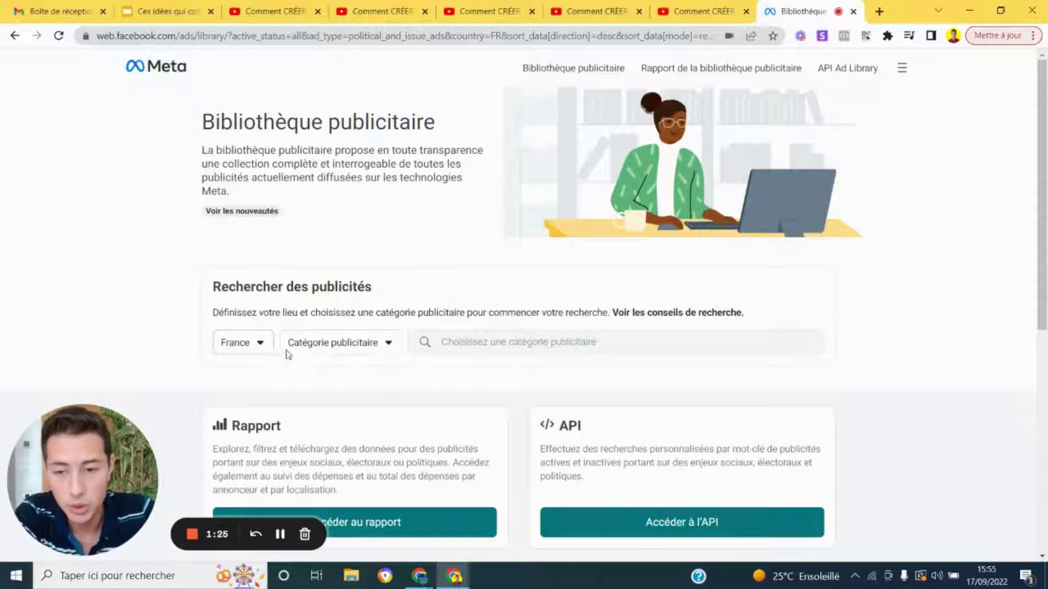
Set the ad category to Toutes les pubs and search the ads for the recent keyword "permis de conduire".
scroll(57, 259, down, 4)
scroll(58, 260, up, 4)
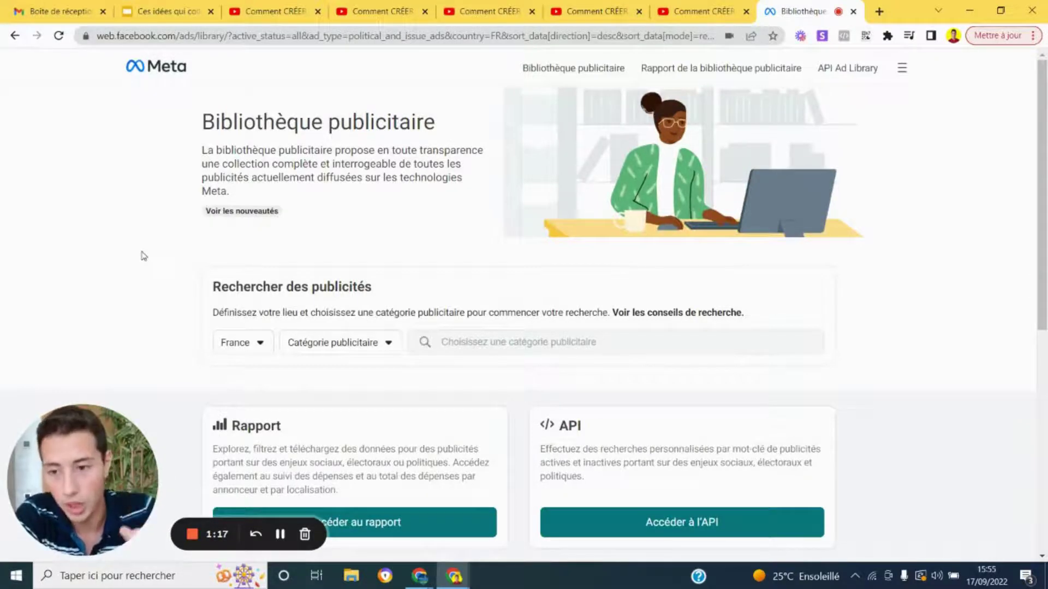
click(352, 357)
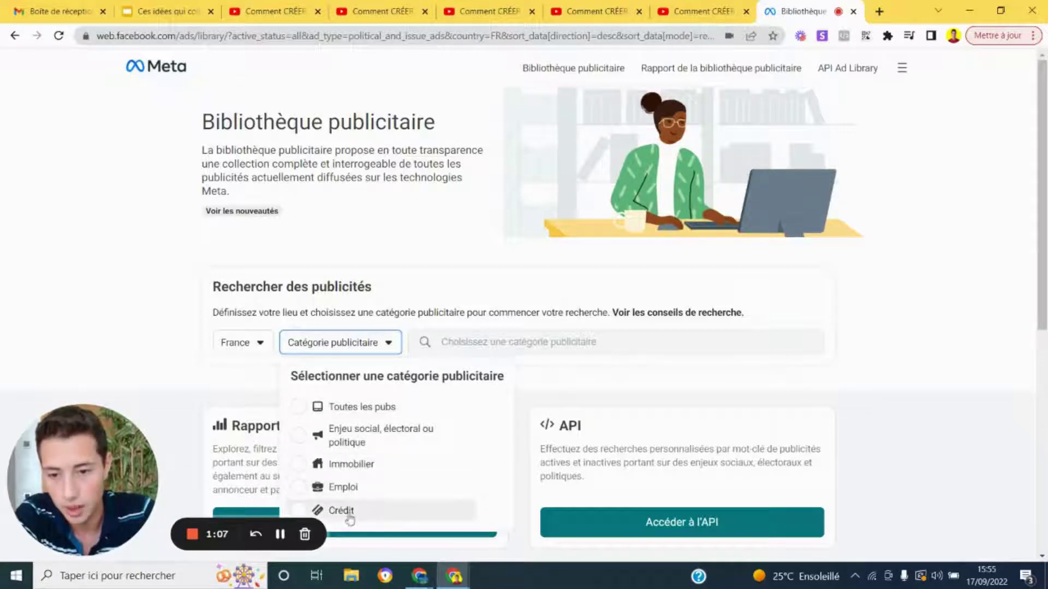
click(353, 411)
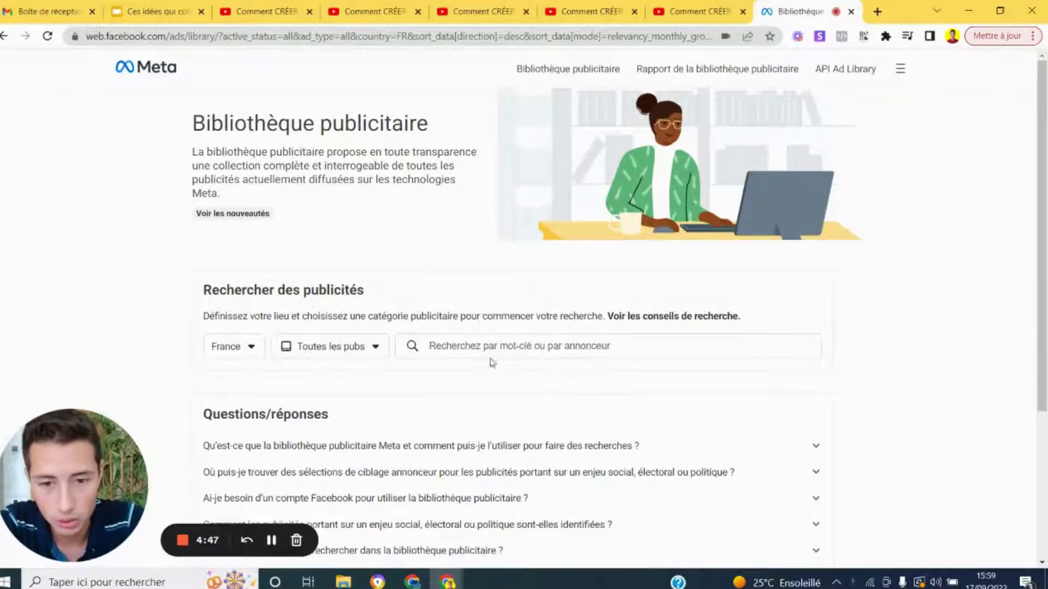
click(461, 346)
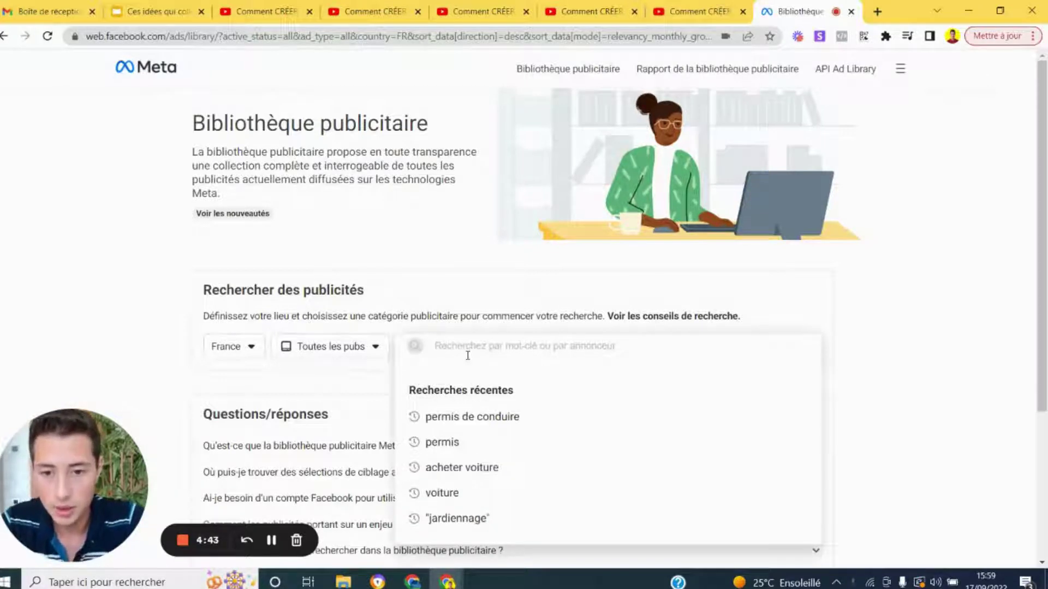
click(484, 428)
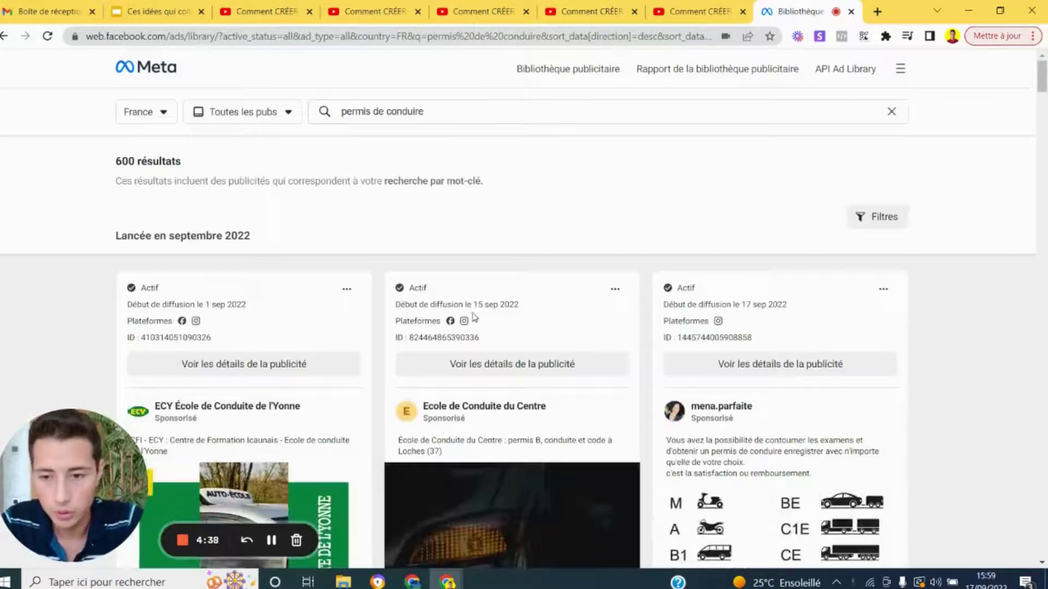
Browse the "permis de conduire" ads launched in September 2022 down to the En Voiture Simone ads.
scroll(464, 325, down, 2)
scroll(464, 325, up, 2)
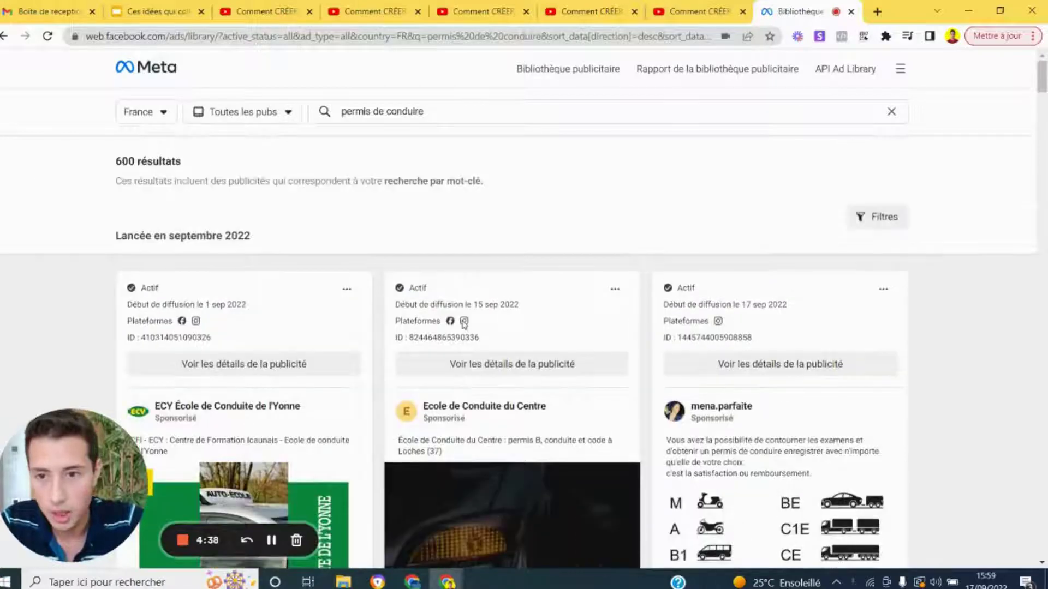
scroll(467, 246, down, 5)
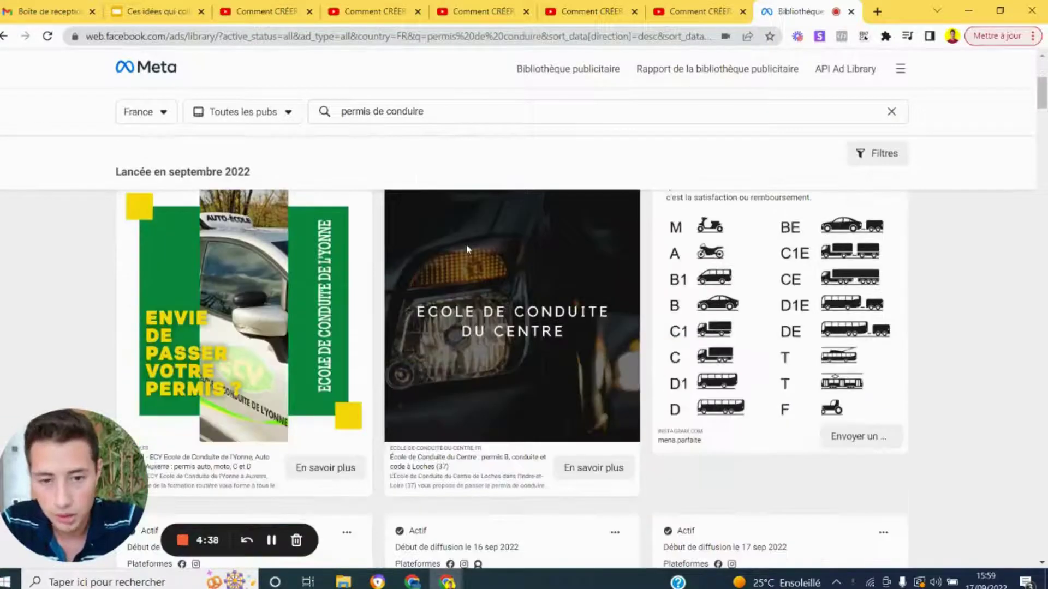
scroll(466, 244, down, 6)
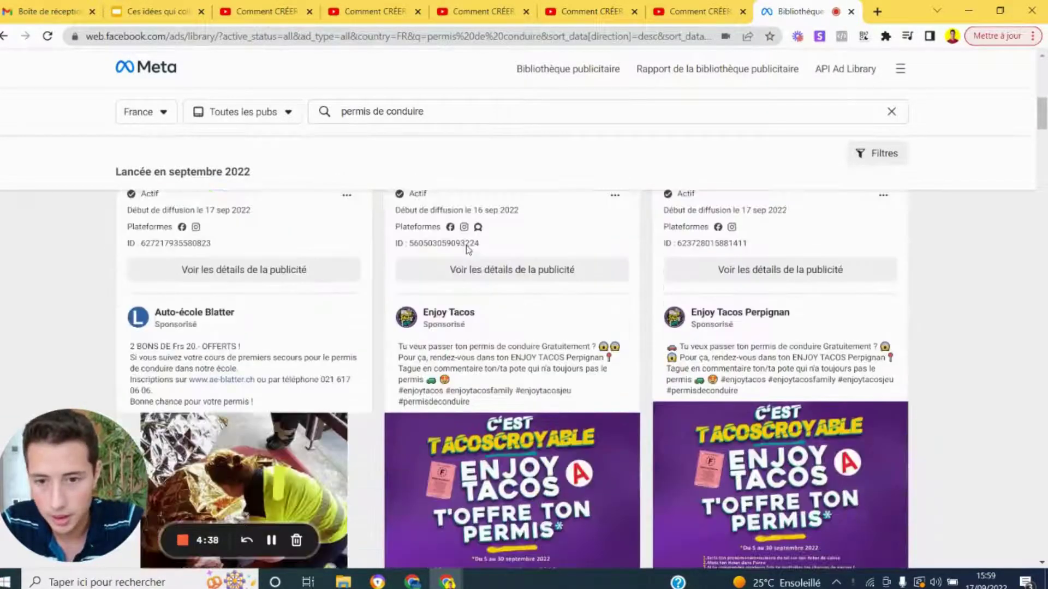
scroll(467, 249, down, 3)
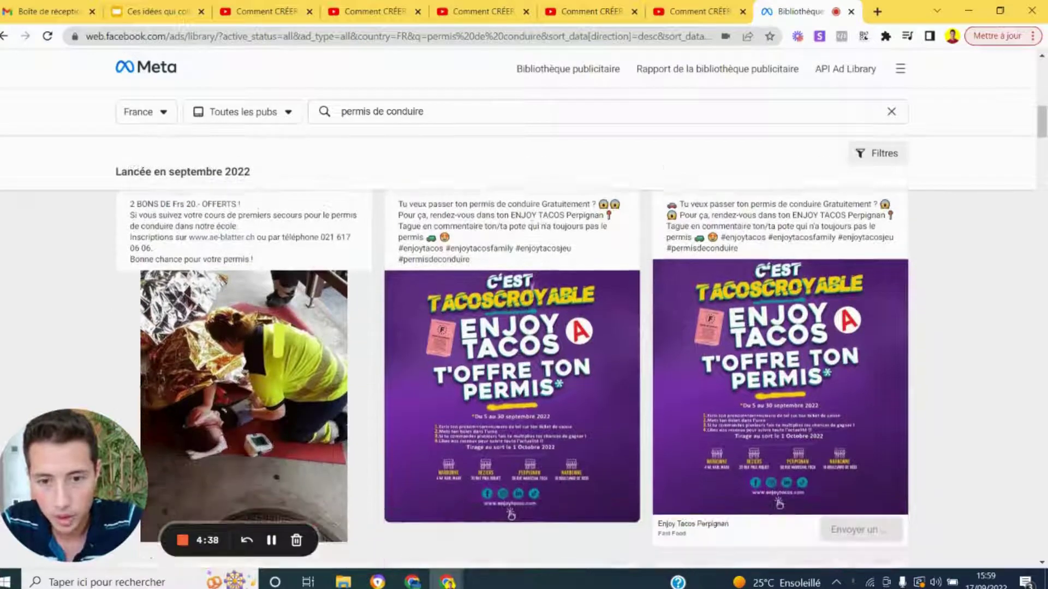
scroll(525, 350, down, 5)
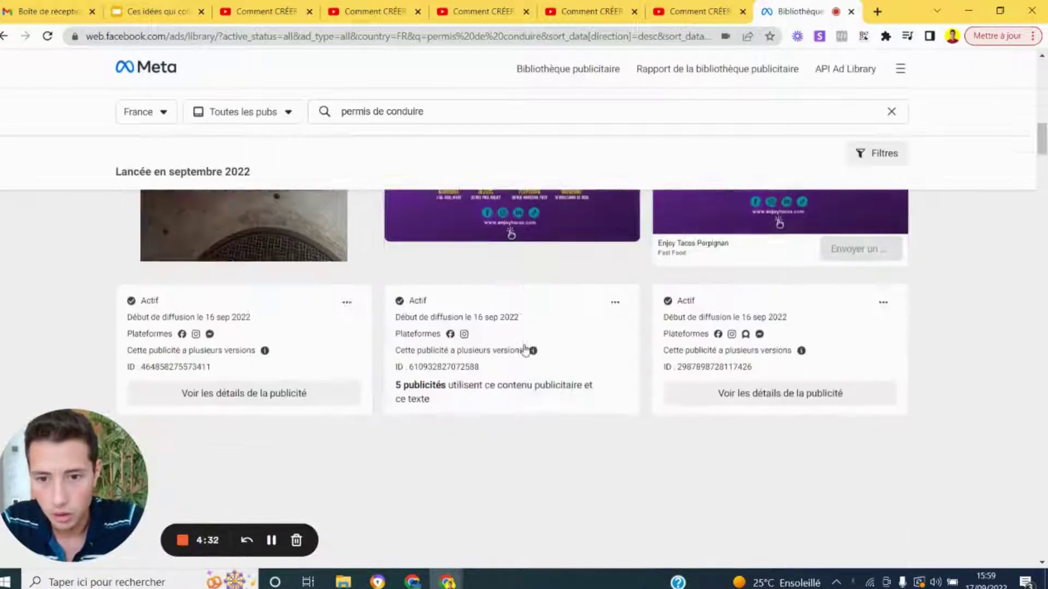
scroll(525, 350, up, 5)
scroll(525, 349, down, 15)
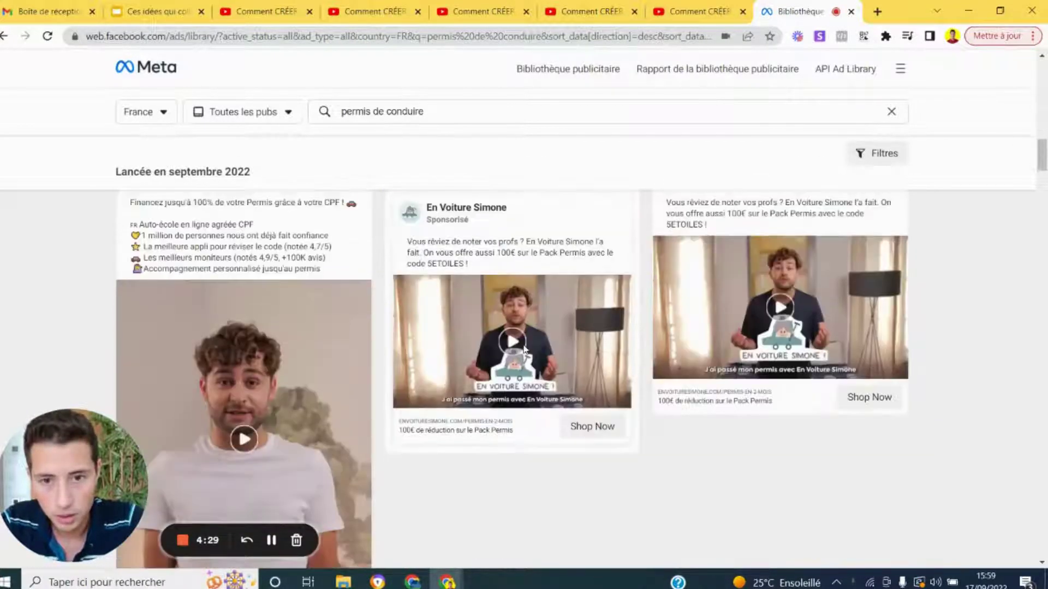
Examine the discount offer in the En Voiture Simone ad with code 5ETOILES and play its video.
scroll(524, 349, up, 1)
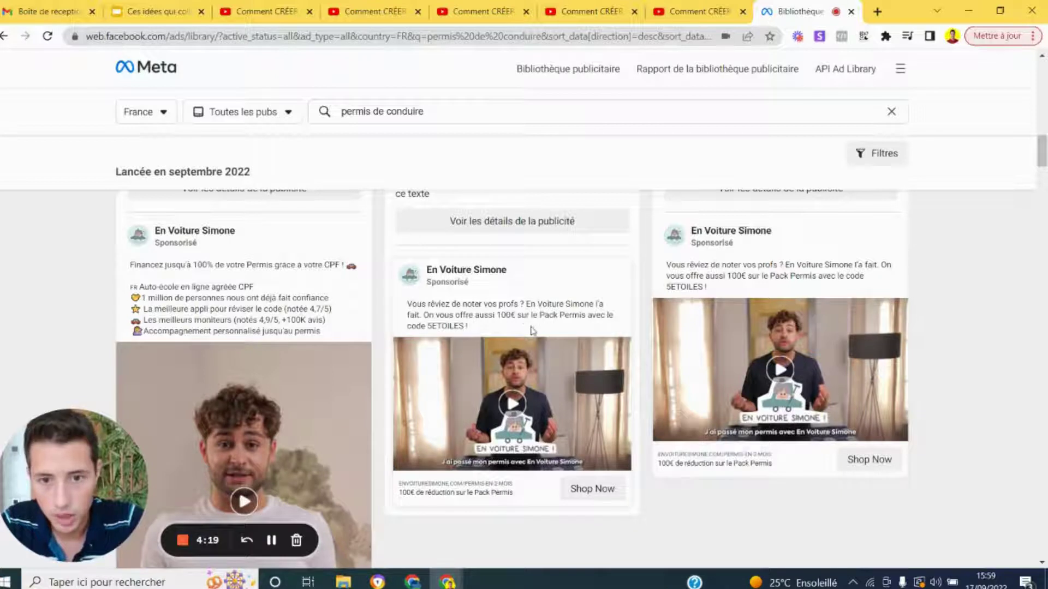
drag(495, 316, 516, 317)
click(516, 317)
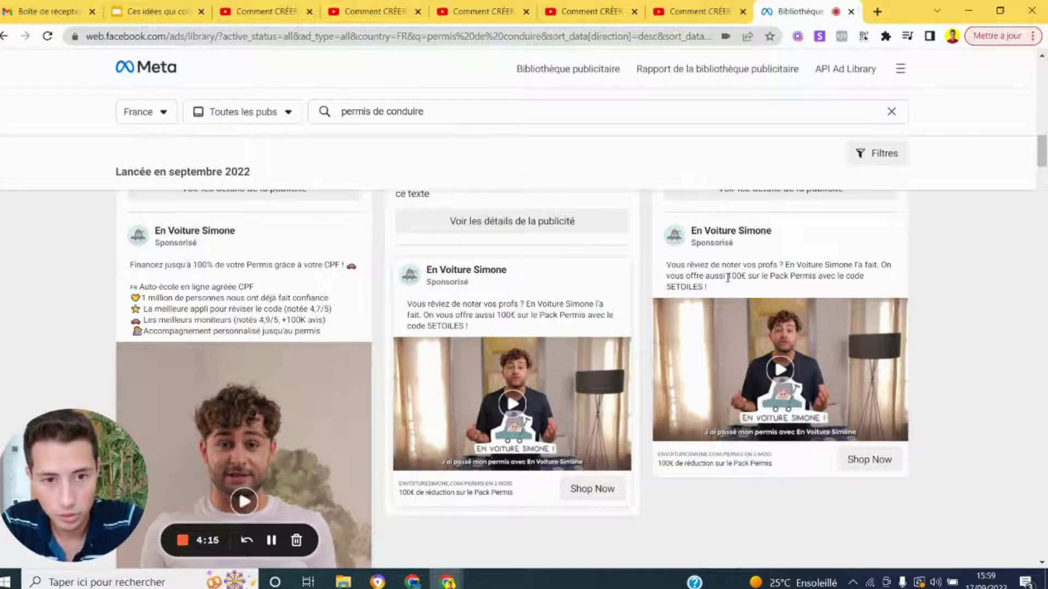
scroll(562, 382, down, 1)
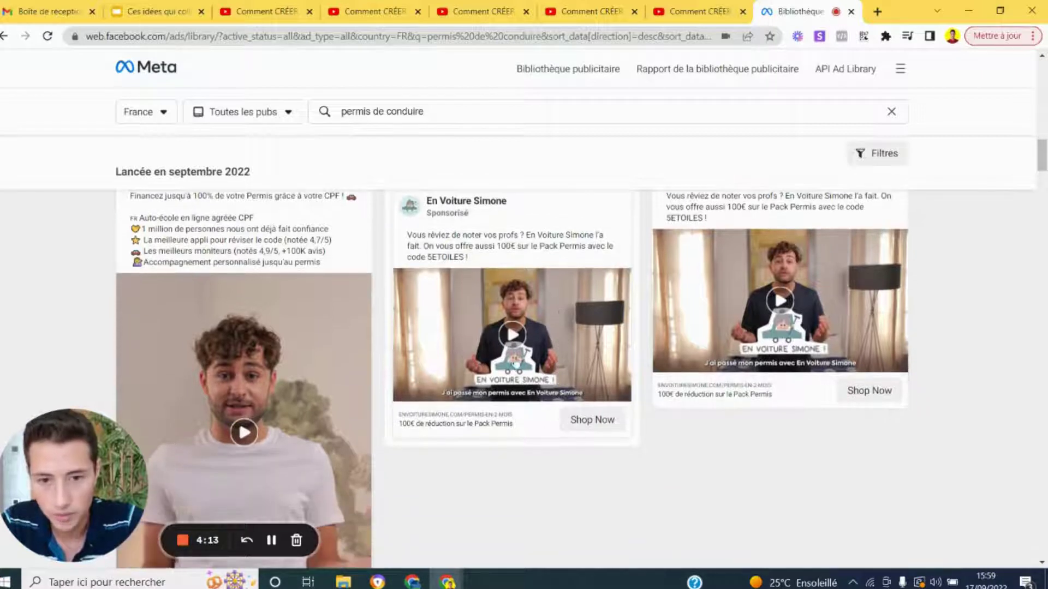
click(514, 352)
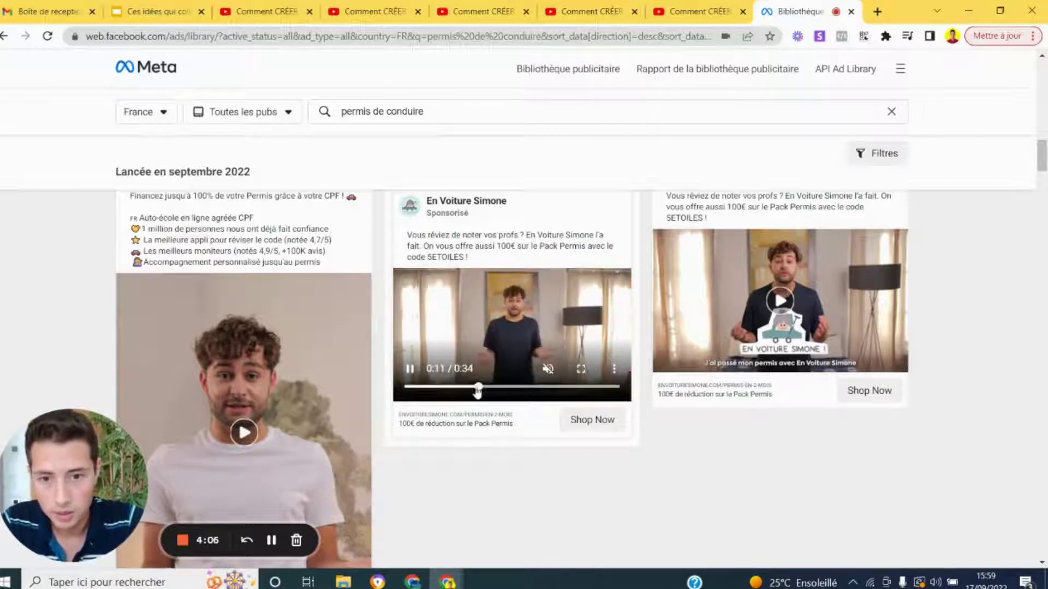
Examine further September 2022 ads, comparing the texts and visuals of the different advertisers.
scroll(486, 417, down, 10)
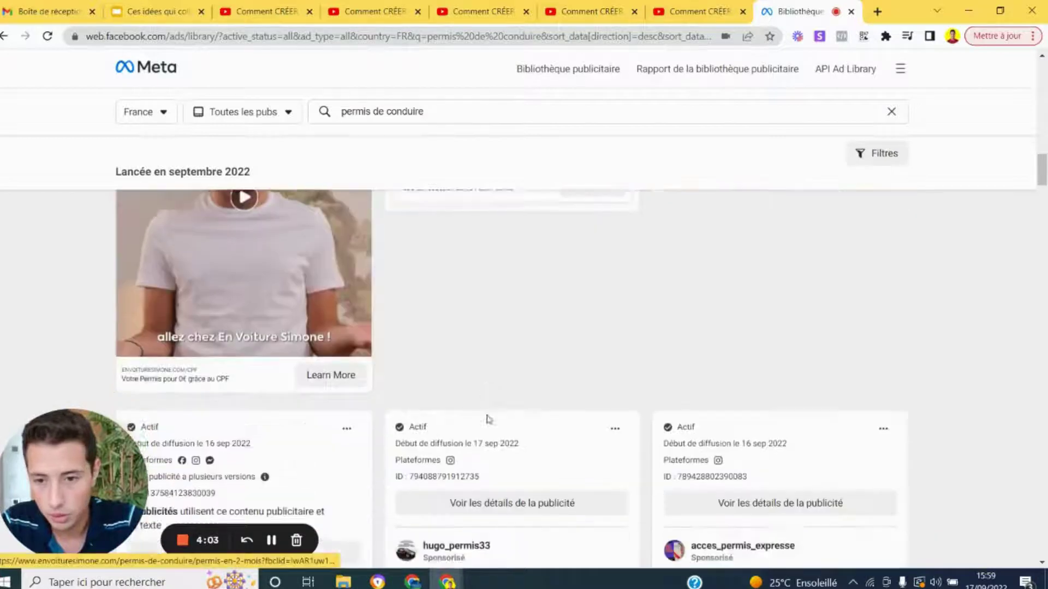
scroll(488, 419, down, 10)
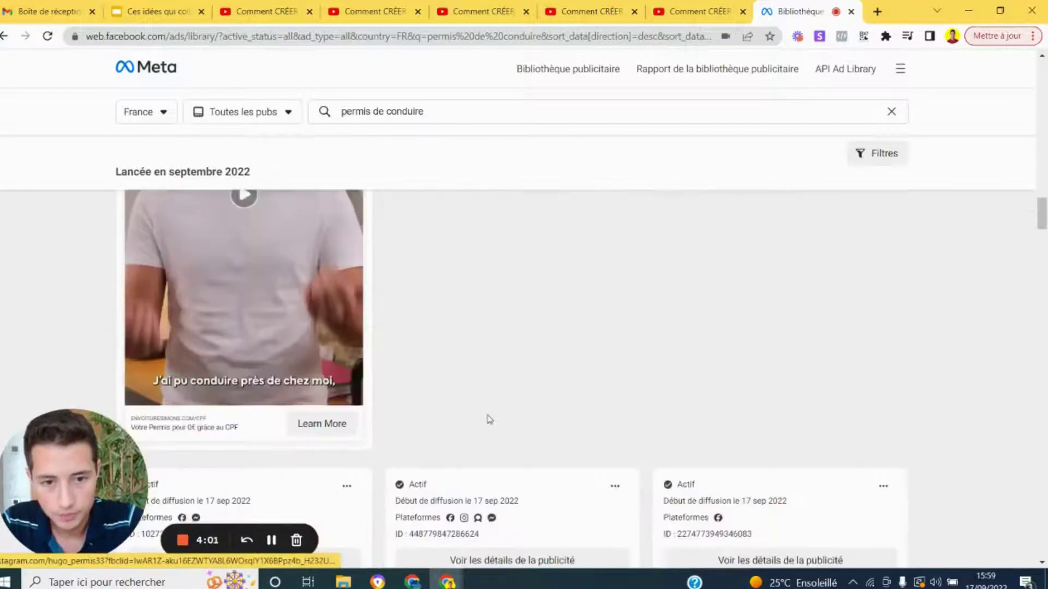
scroll(489, 419, down, 3)
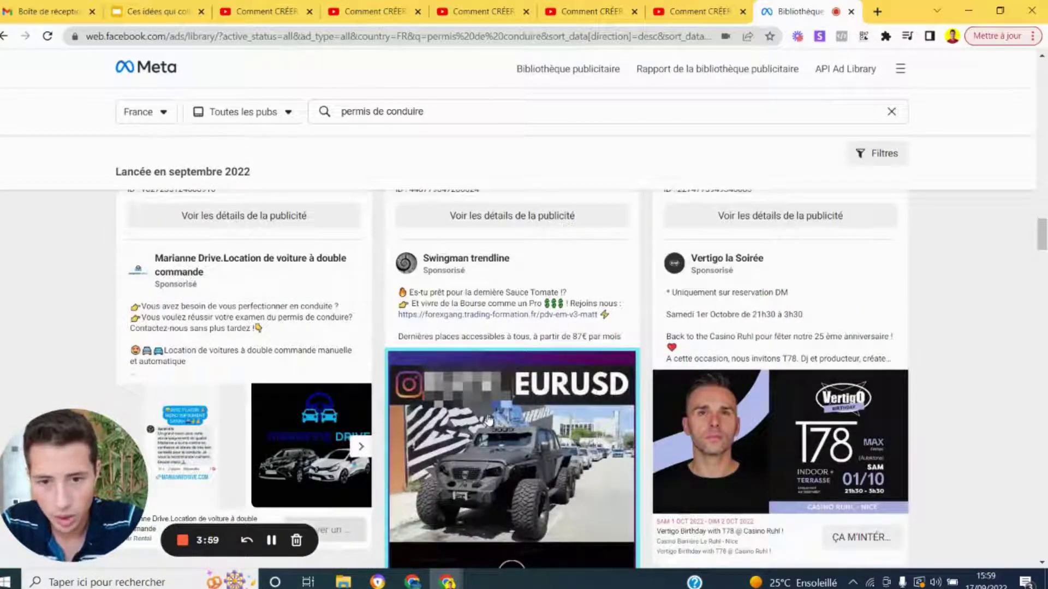
scroll(490, 418, down, 10)
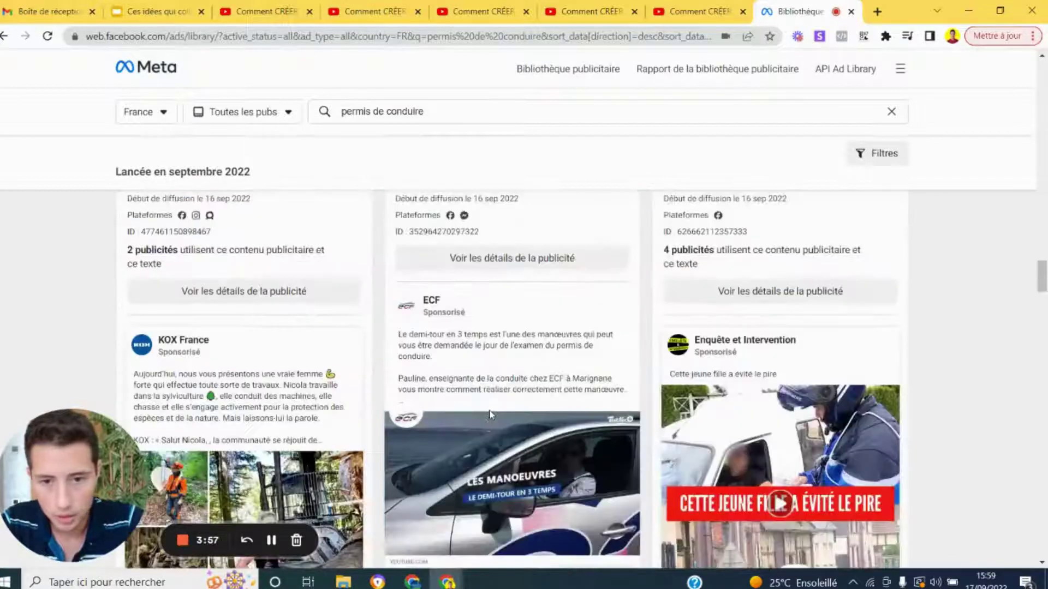
scroll(584, 345, down, 5)
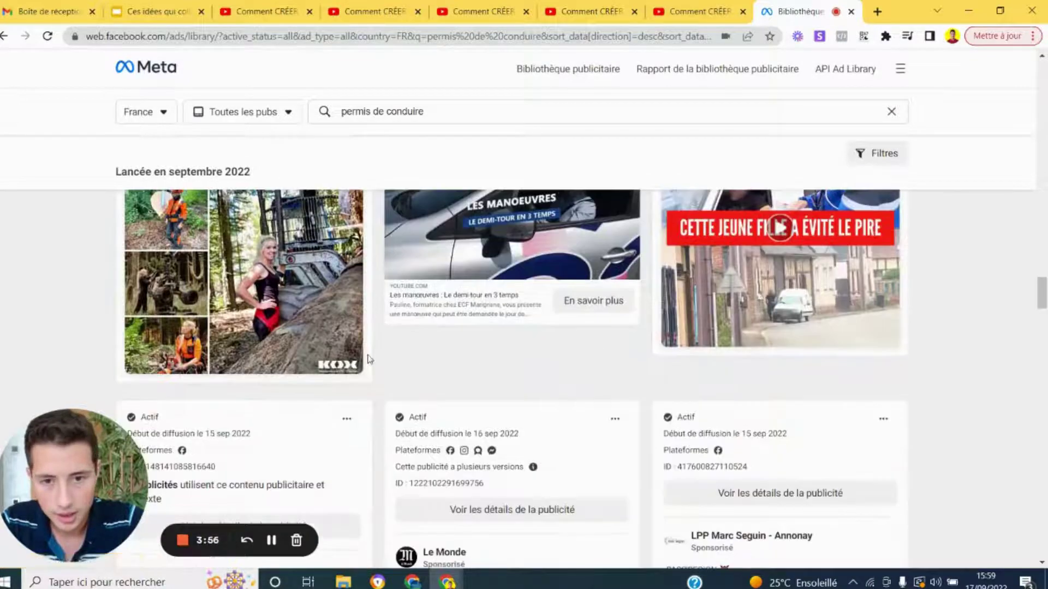
scroll(369, 360, up, 7)
scroll(369, 359, up, 8)
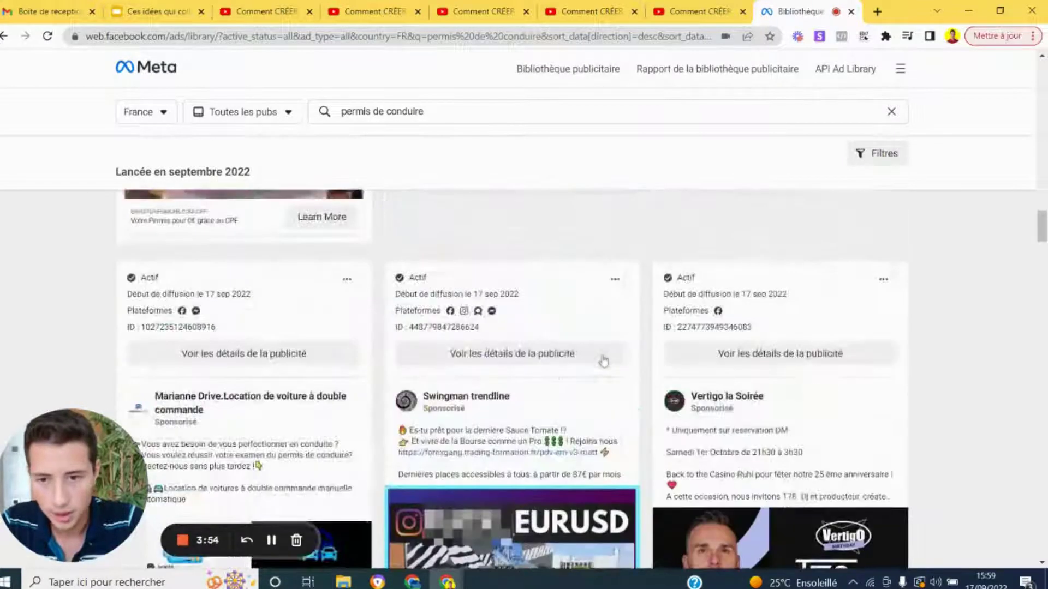
scroll(554, 386, down, 1)
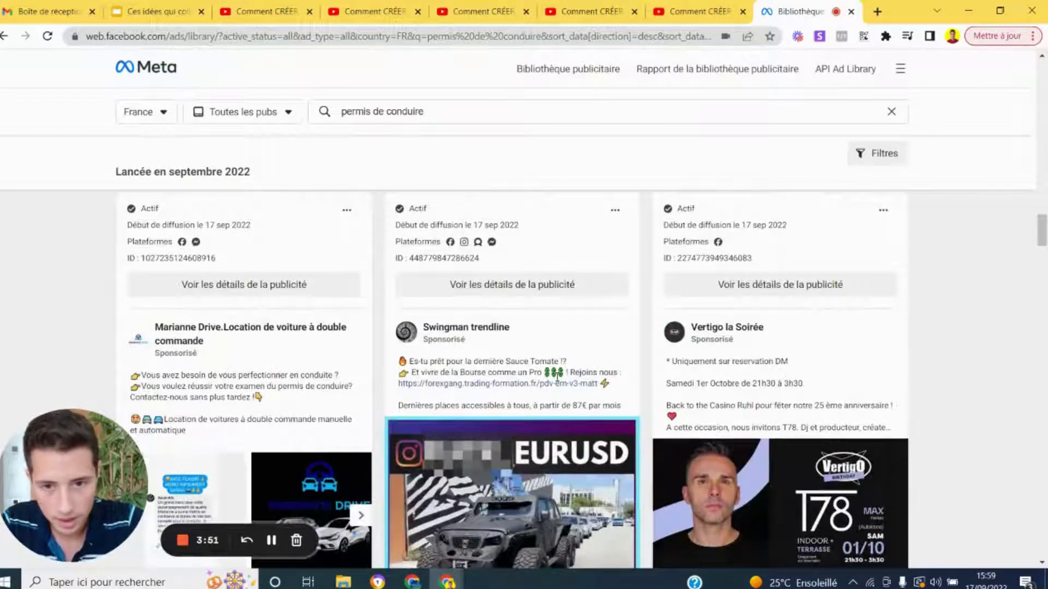
scroll(556, 378, down, 1)
scroll(497, 347, up, 15)
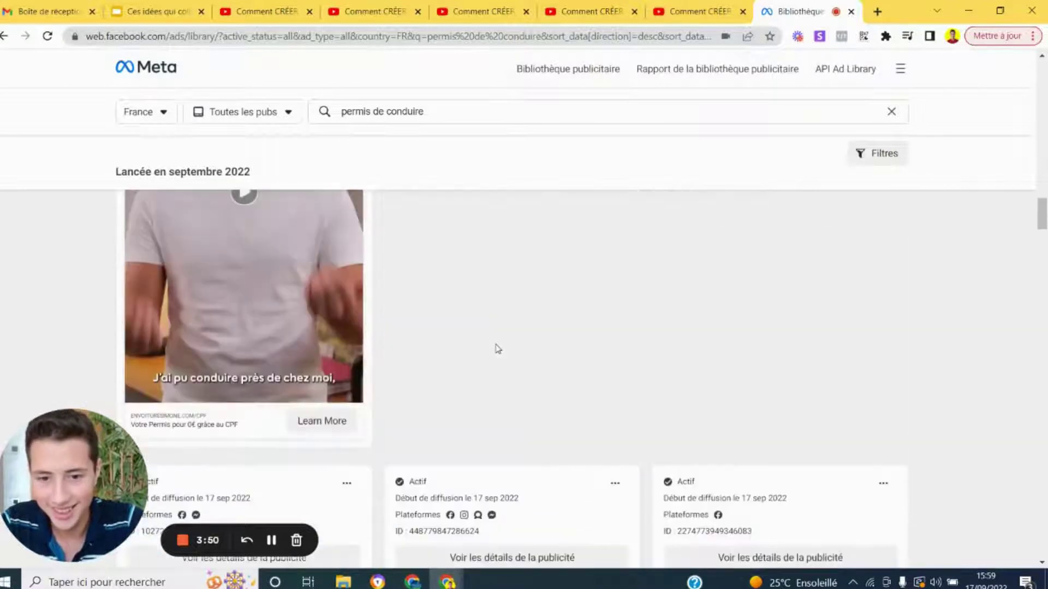
Review the ads launched in July 2022, advancing the 4pointsdeplus ad's carousel and checking when that ad started running.
scroll(497, 348, down, 15)
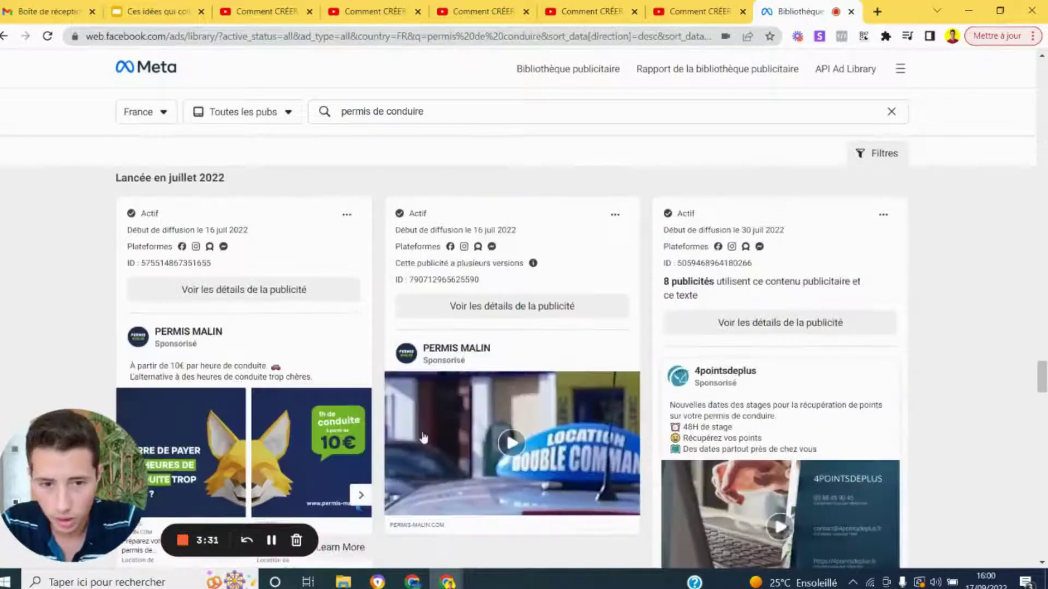
scroll(888, 369, down, 5)
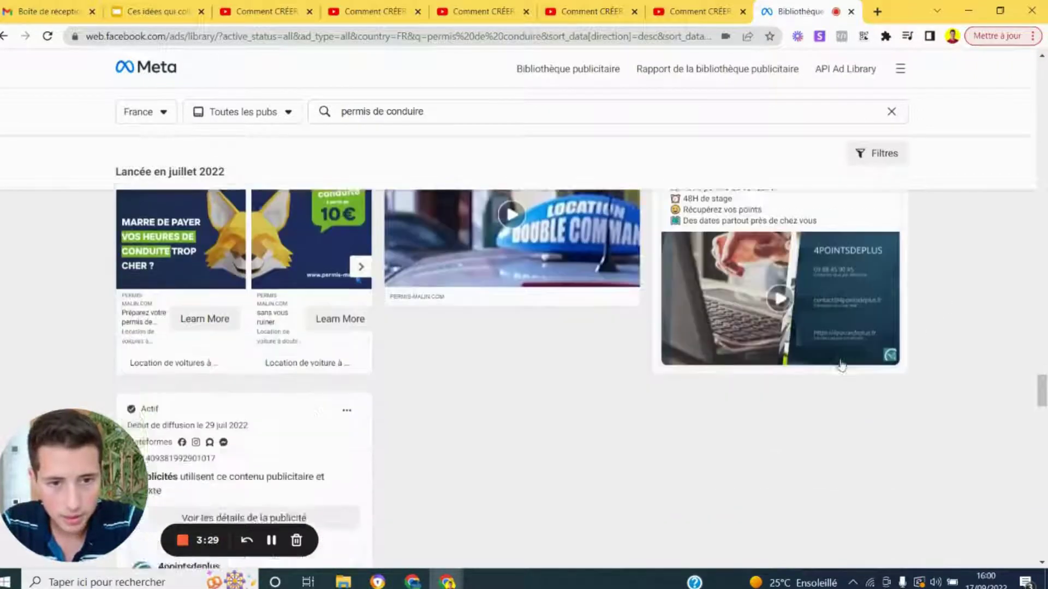
scroll(693, 375, down, 1)
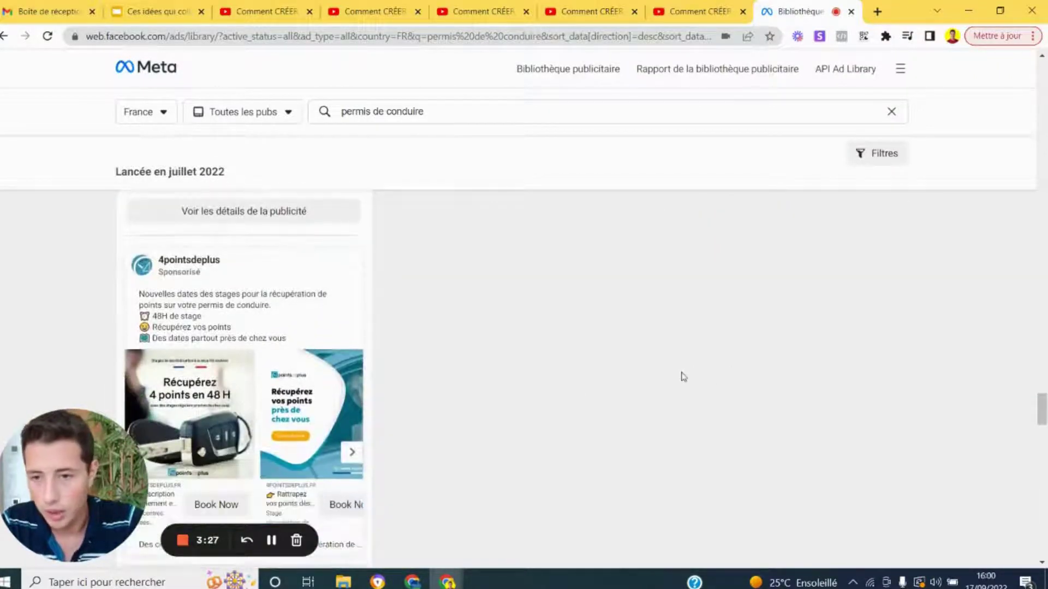
click(350, 452)
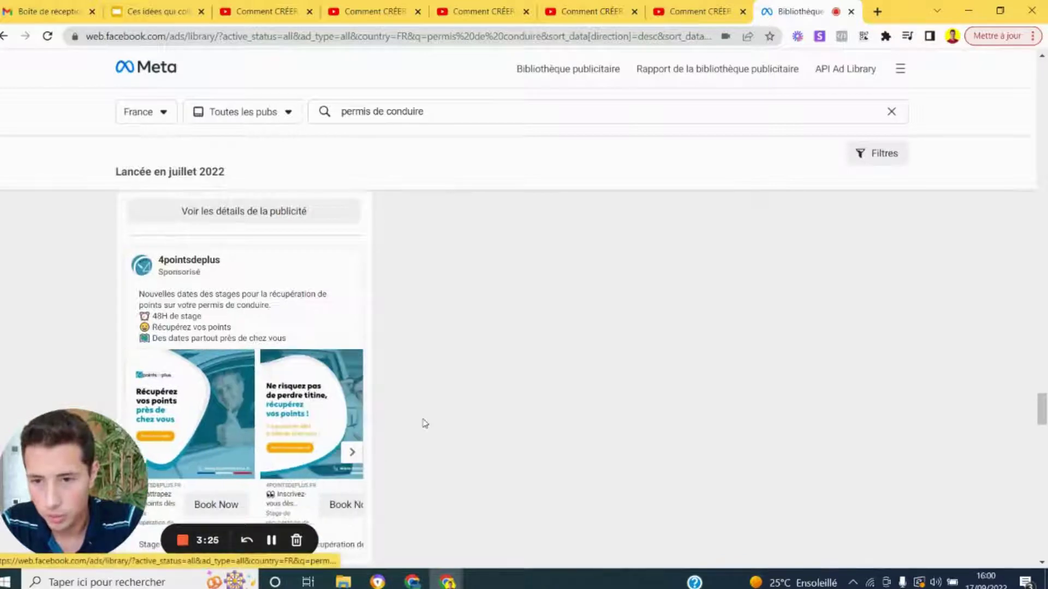
scroll(421, 424, down, 3)
scroll(423, 424, up, 4)
scroll(424, 424, up, 2)
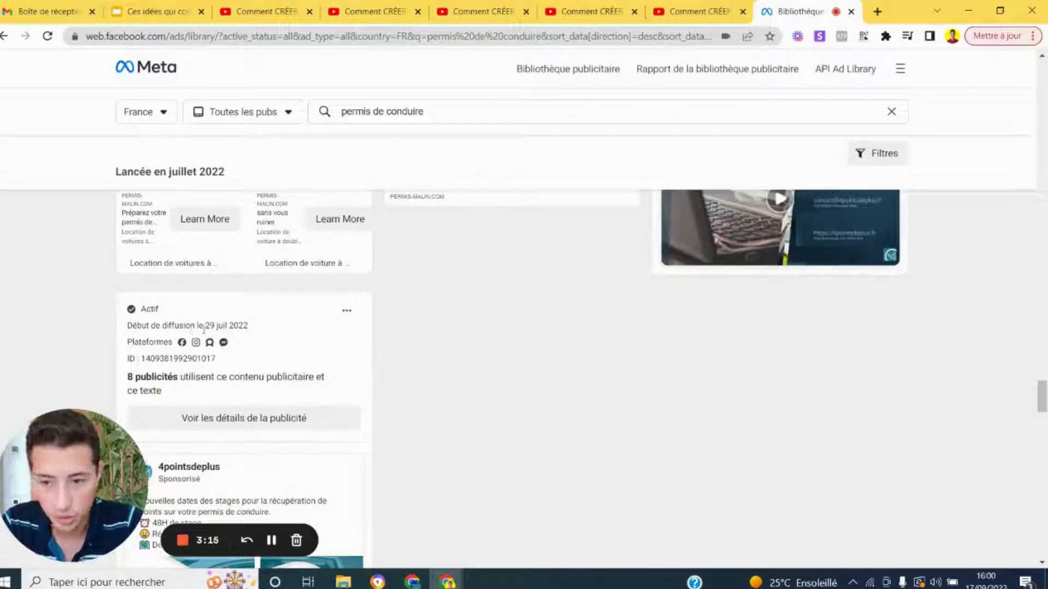
Examine the 4pointsdeplus ad launched on 29 July 2022 and open its details to review the ad versions and page information.
scroll(204, 329, down, 1)
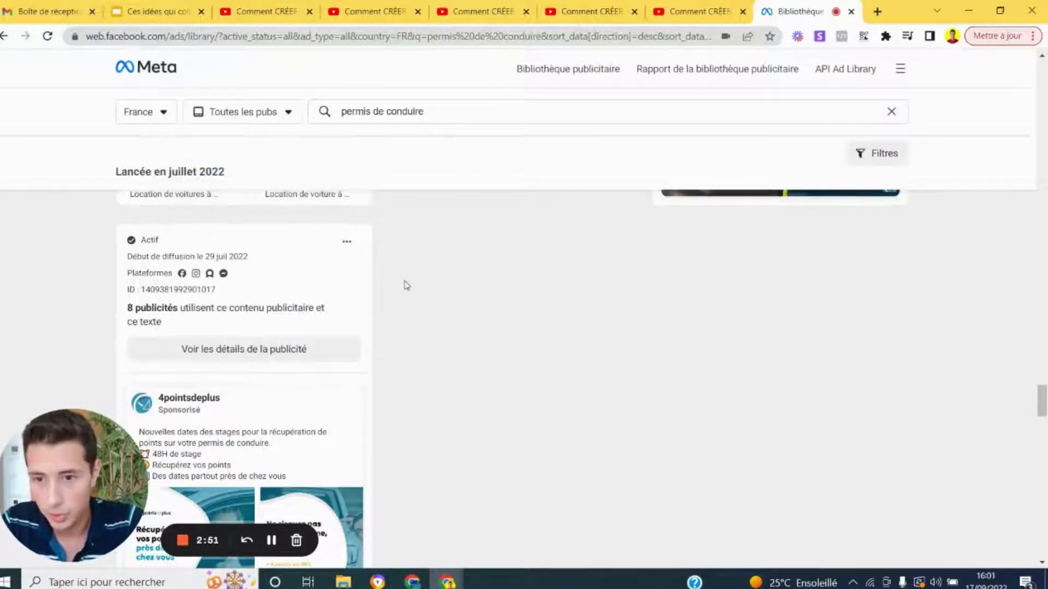
scroll(407, 286, down, 1)
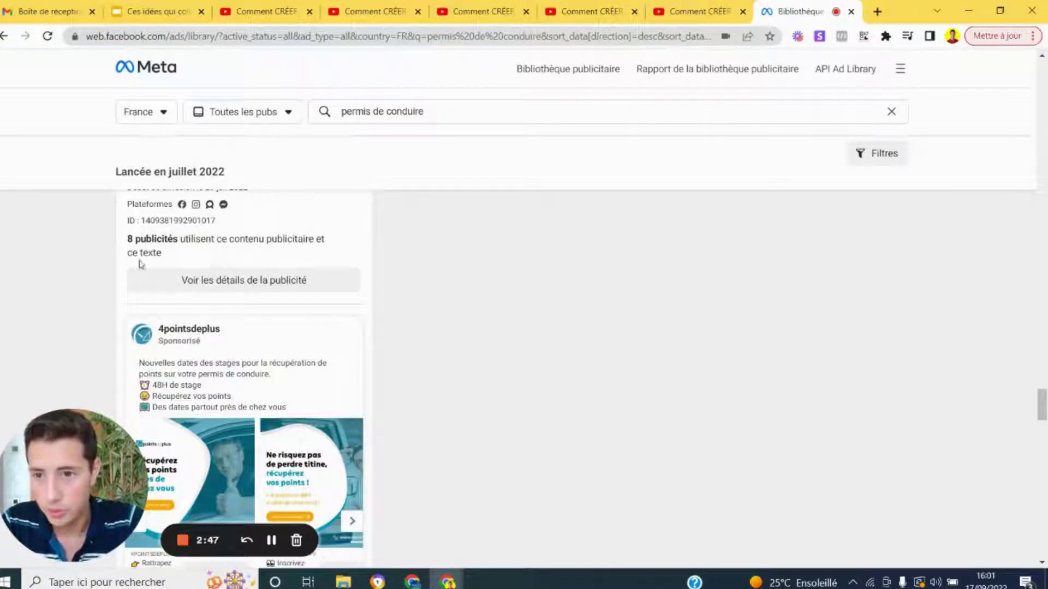
scroll(343, 271, down, 1)
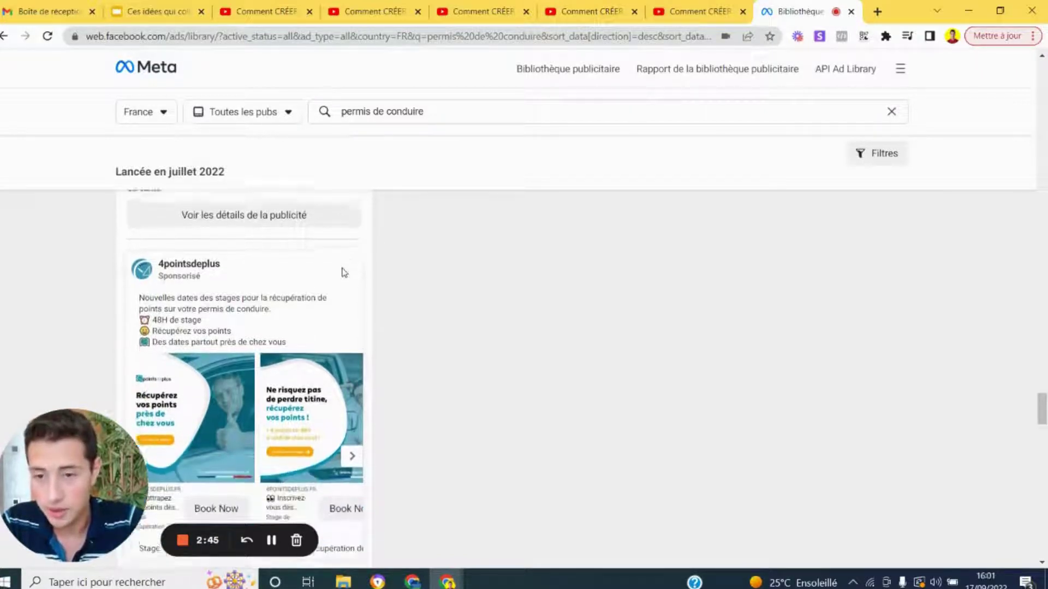
scroll(343, 271, up, 1)
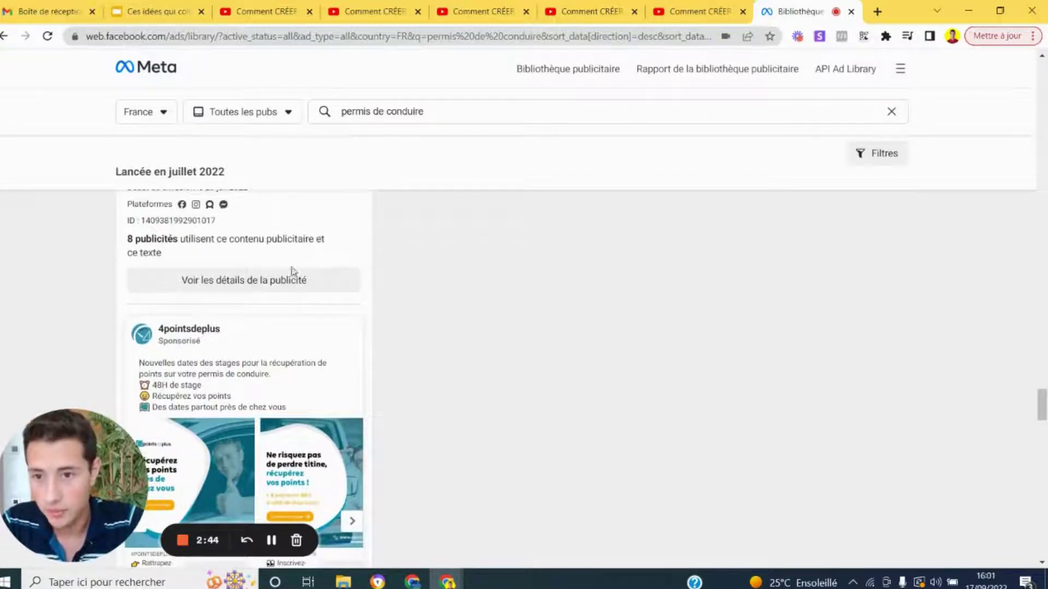
click(263, 287)
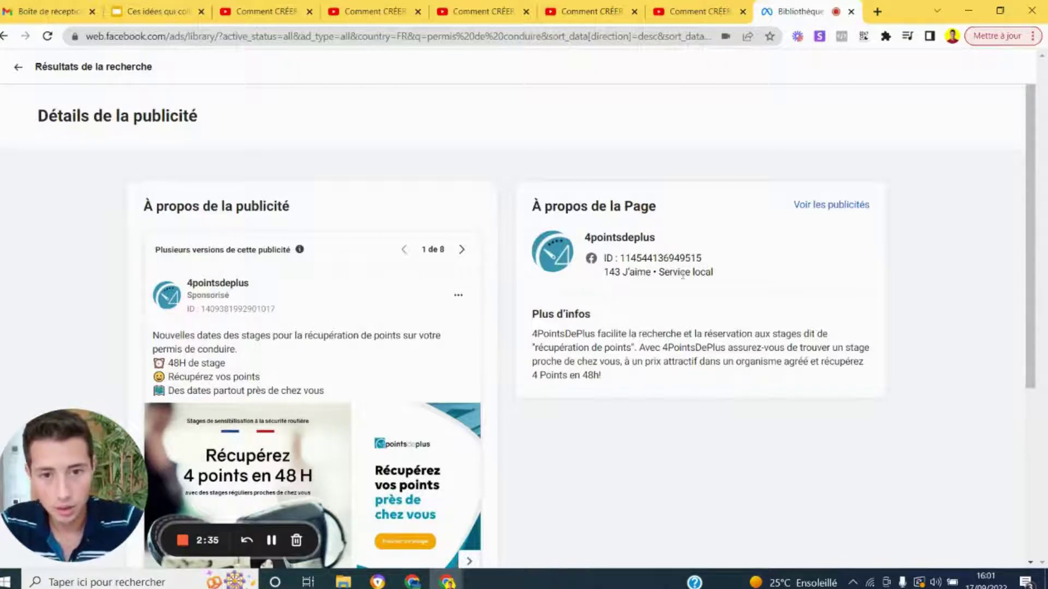
scroll(420, 295, down, 5)
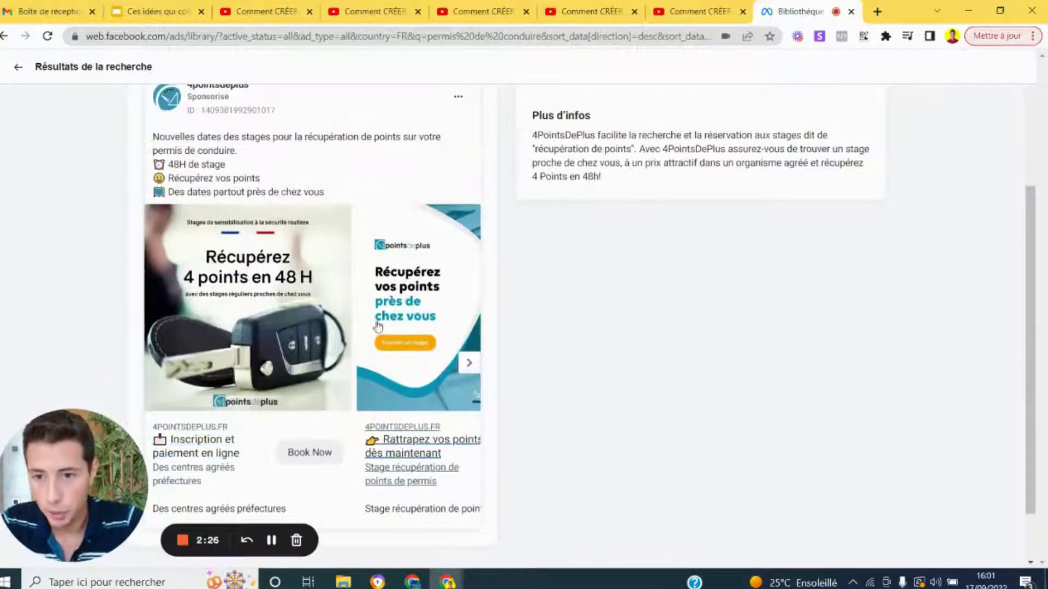
Visit the 4pointsdeplus.fr landing page behind the ad, review its content, and close it to return to the ad library.
click(258, 343)
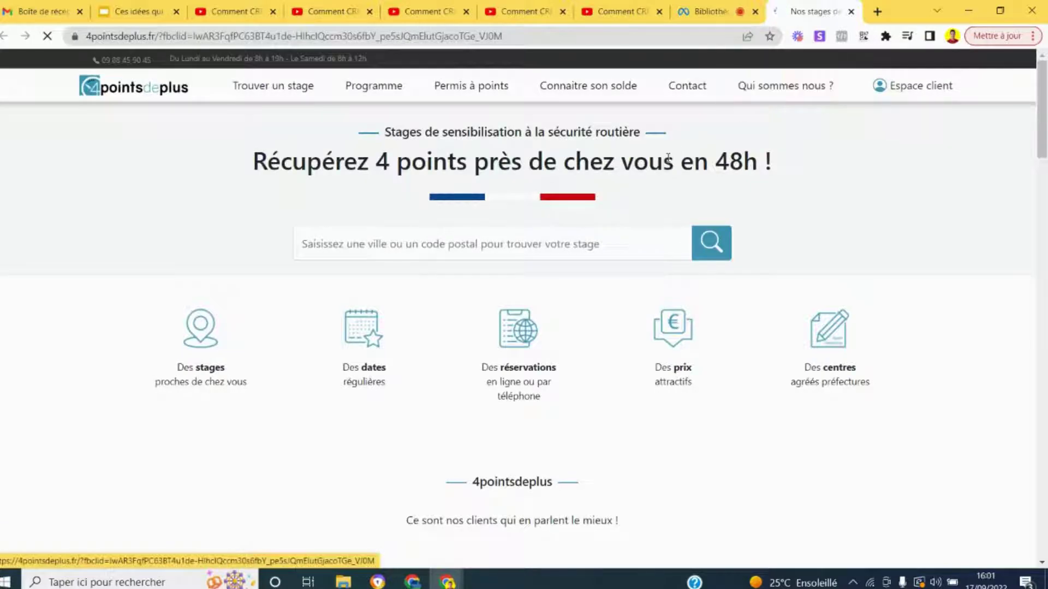
scroll(662, 163, down, 5)
scroll(695, 131, down, 7)
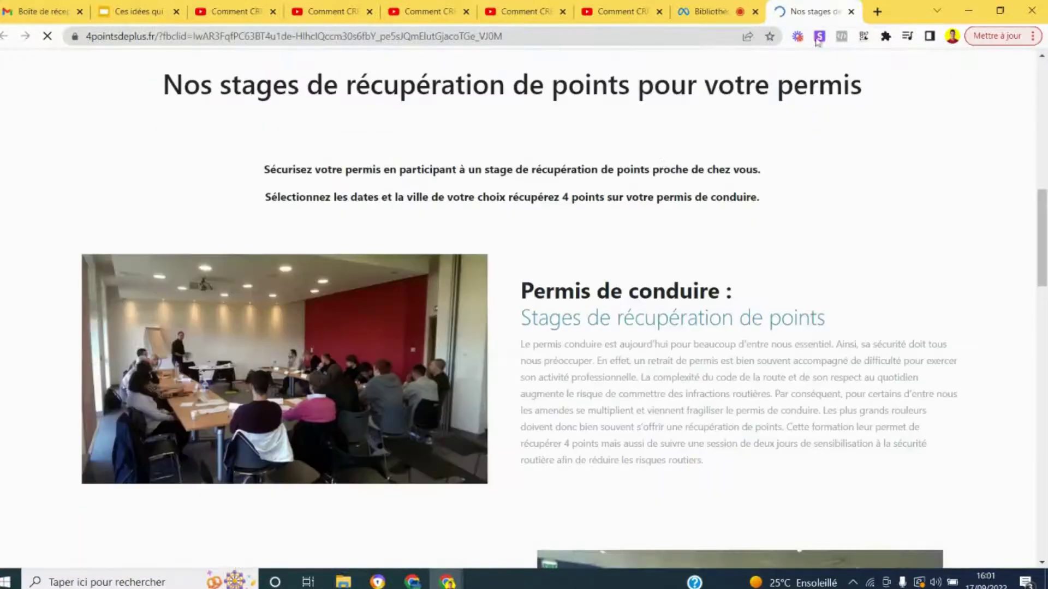
scroll(751, 124, down, 14)
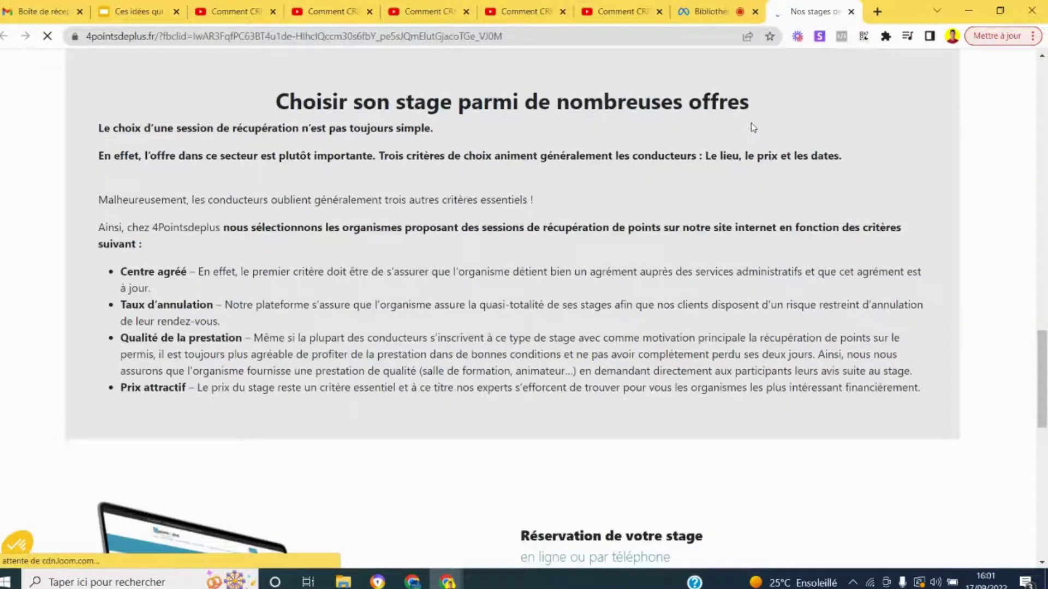
scroll(751, 124, up, 5)
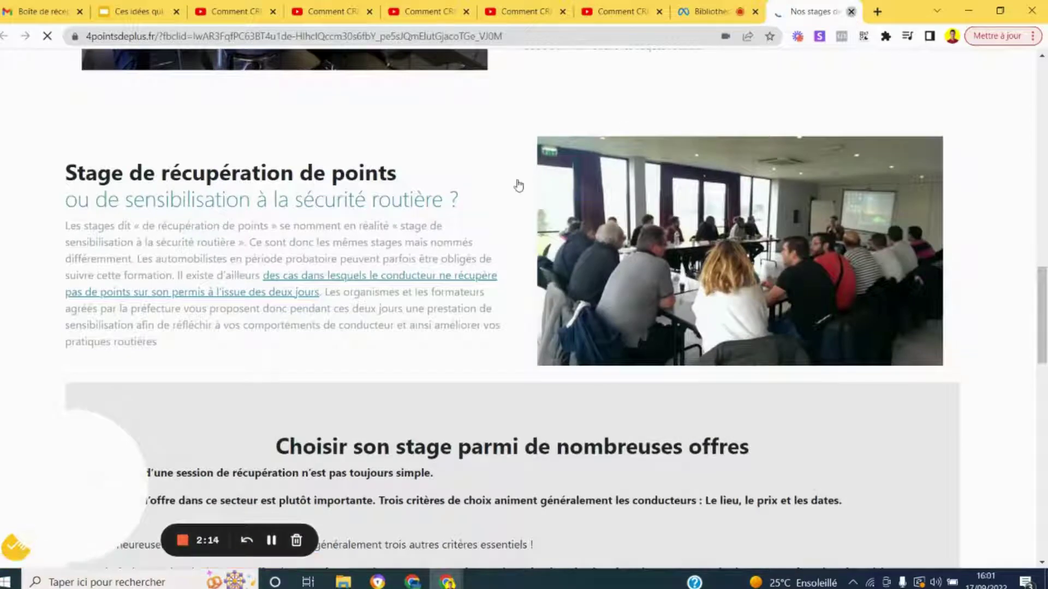
click(851, 11)
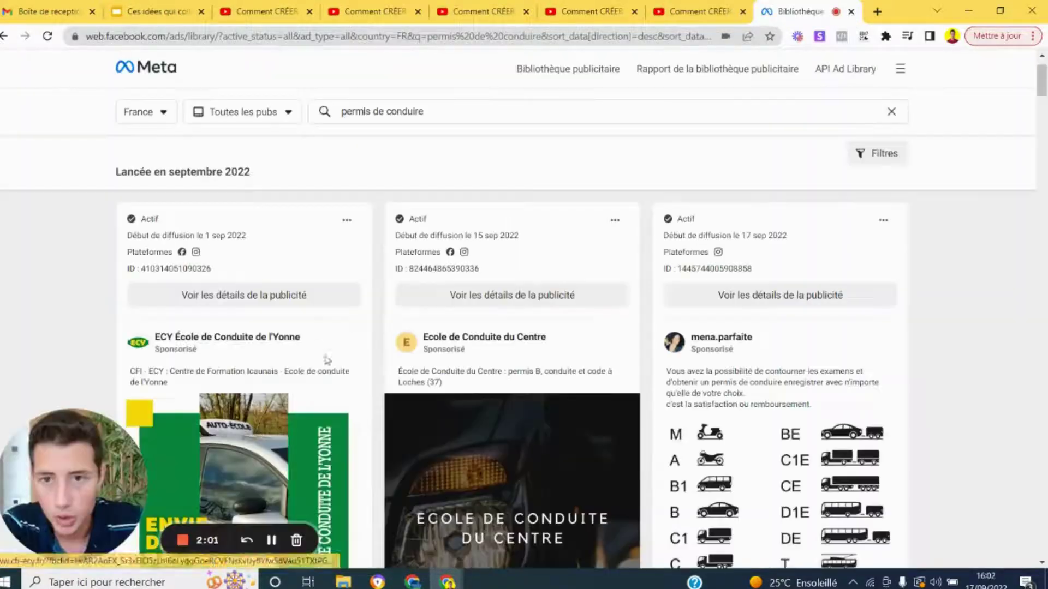
Open the filters for the "permis de conduire" results and set the language to French.
click(855, 162)
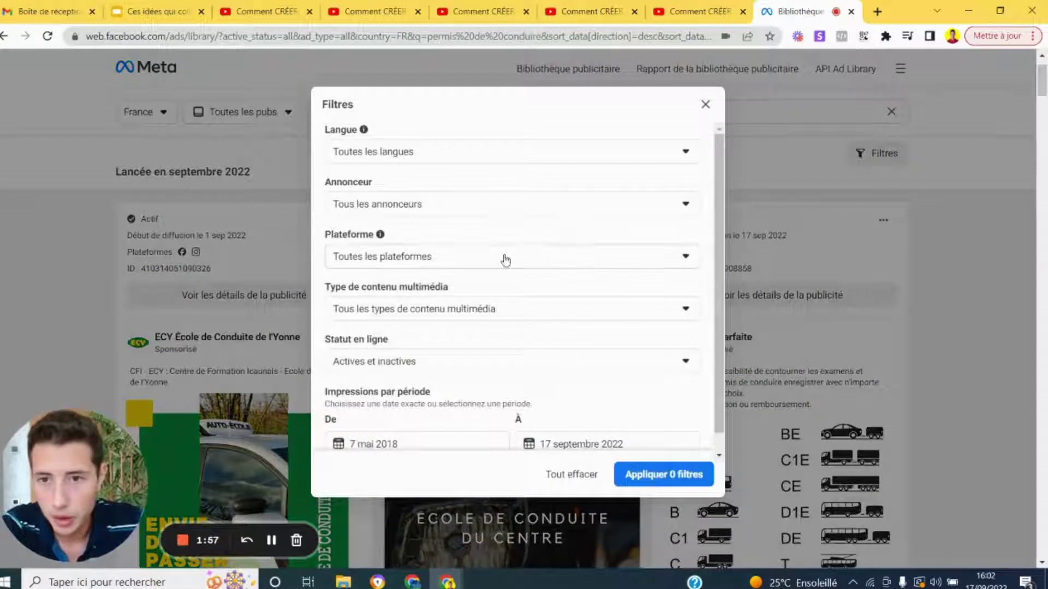
click(483, 157)
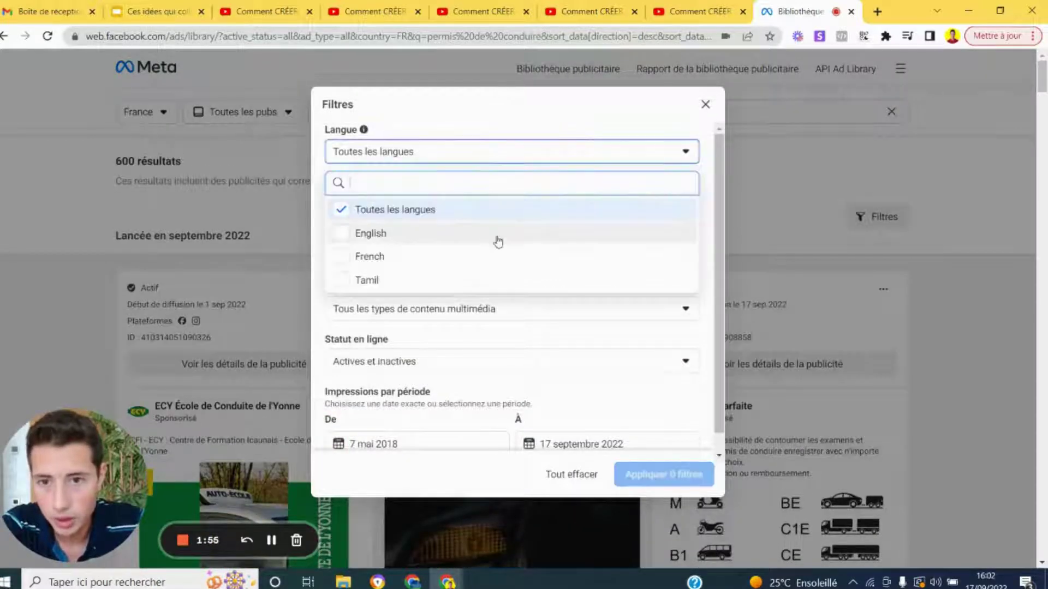
click(458, 263)
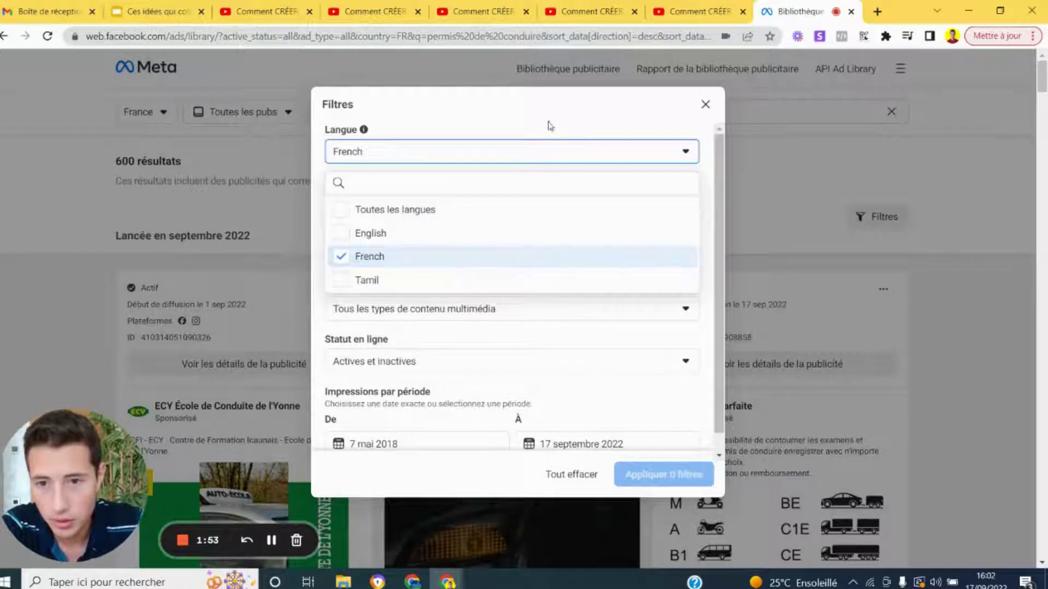
click(531, 122)
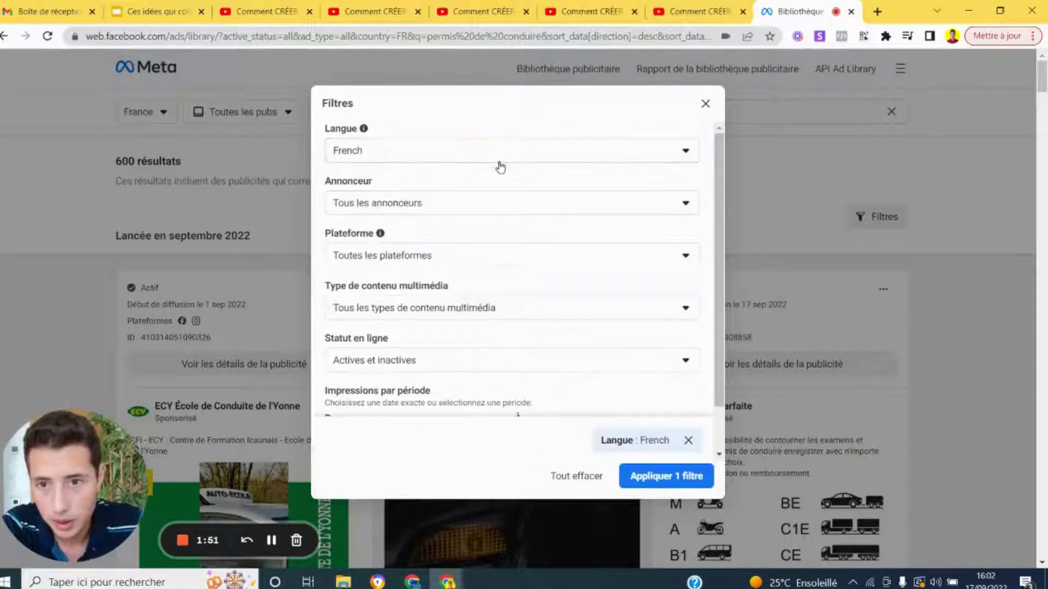
Look through the list of advertisers available in the filters, keeping all advertisers selected.
click(407, 210)
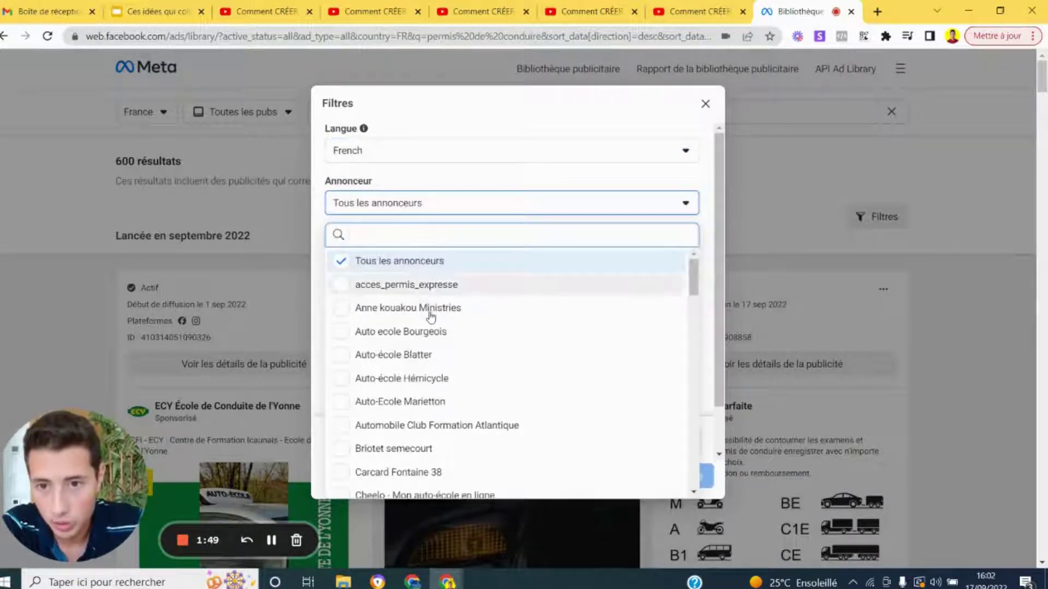
scroll(431, 317, down, 8)
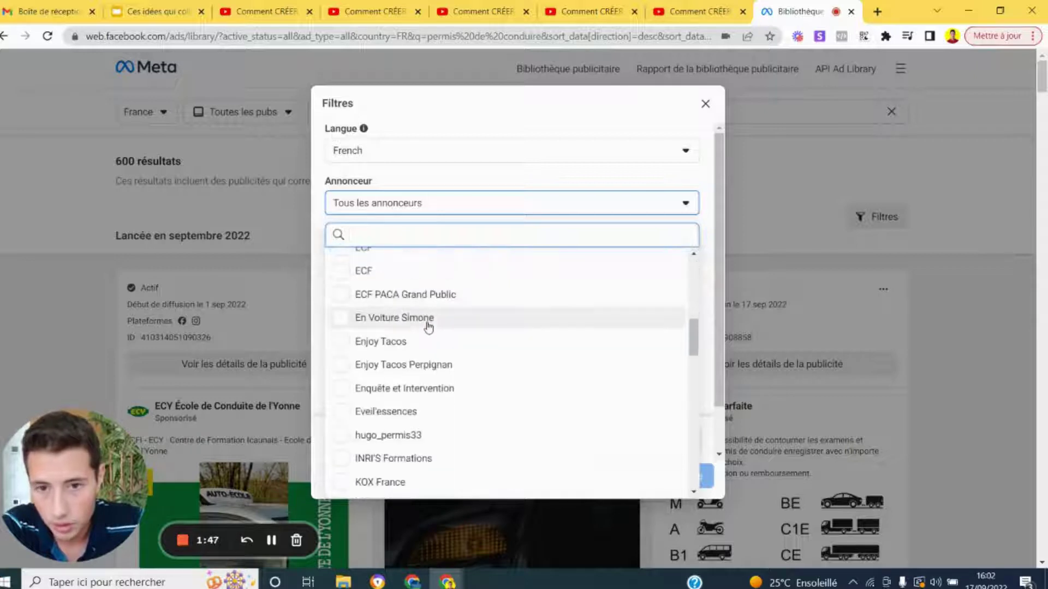
scroll(428, 326, up, 4)
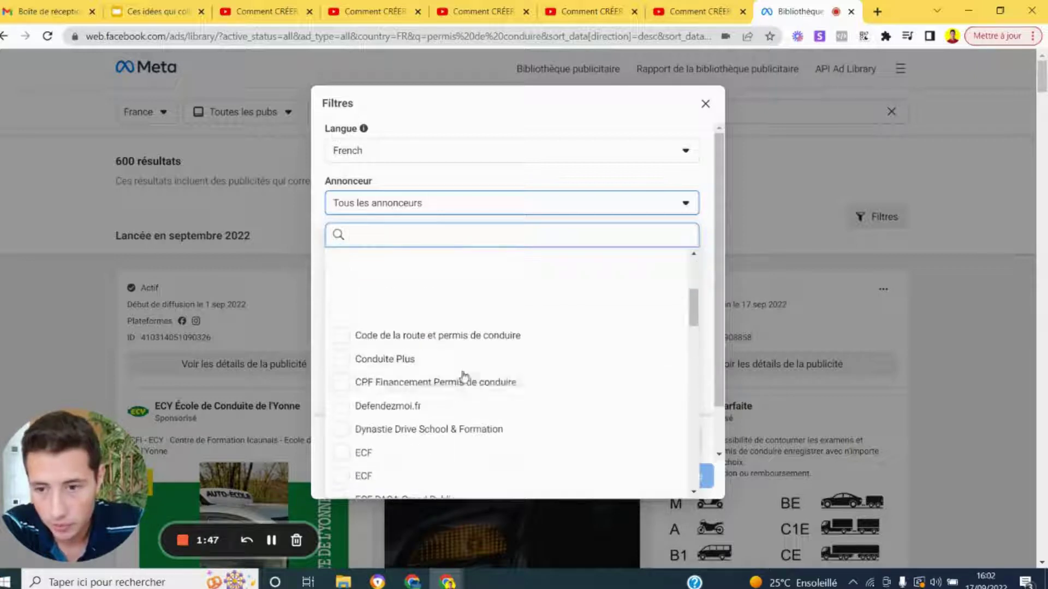
click(323, 232)
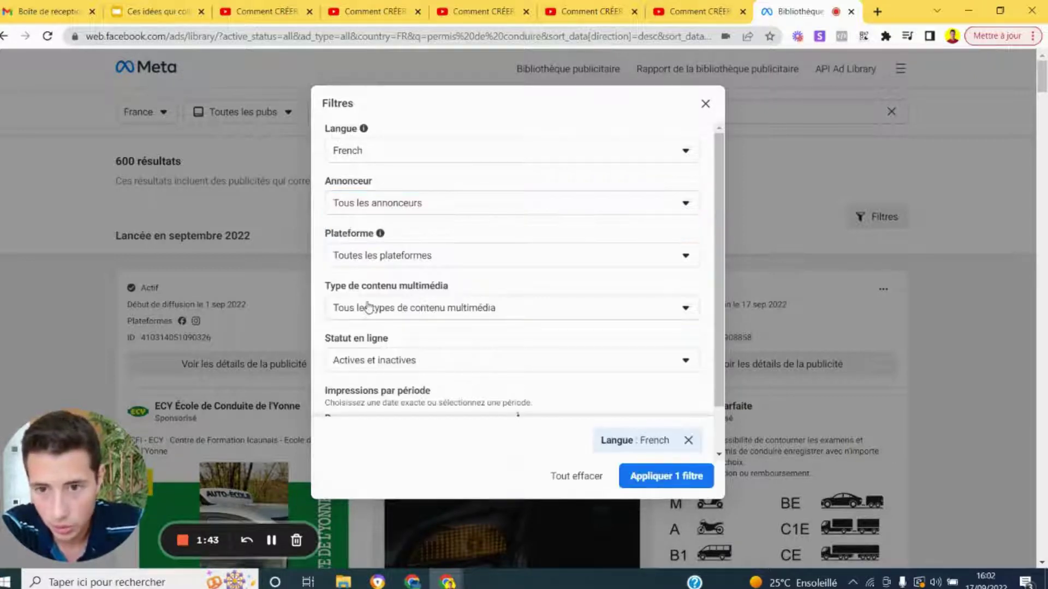
Check the available media content types and set the online status filter to Actives.
scroll(369, 308, down, 1)
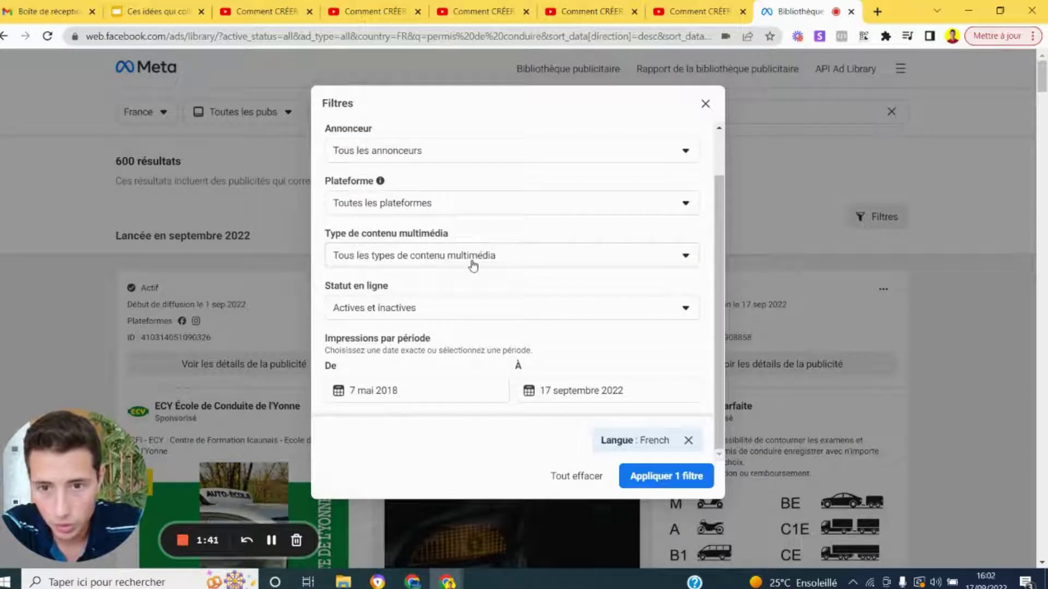
click(472, 266)
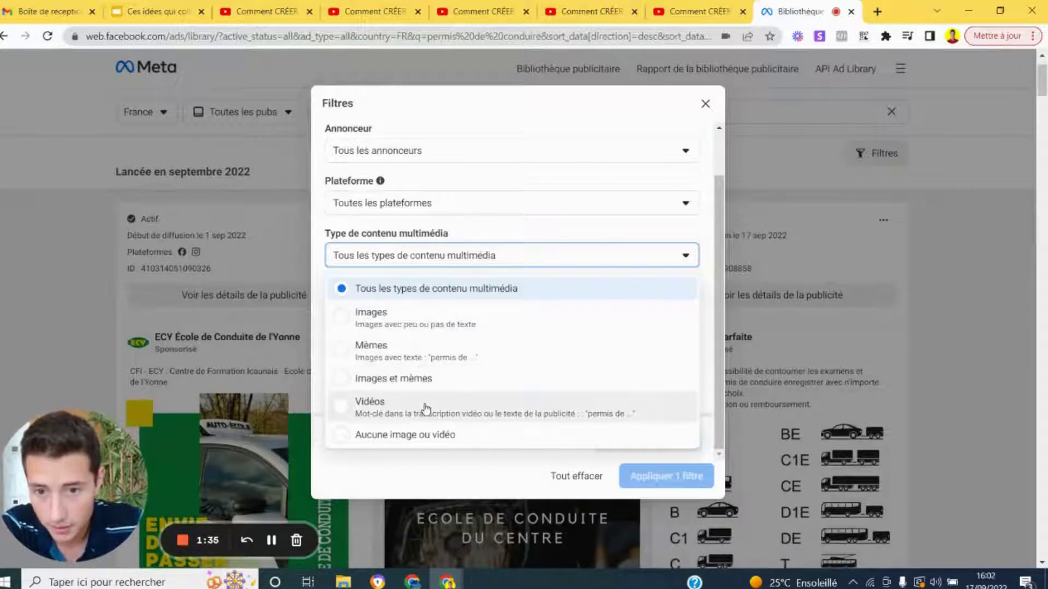
click(322, 212)
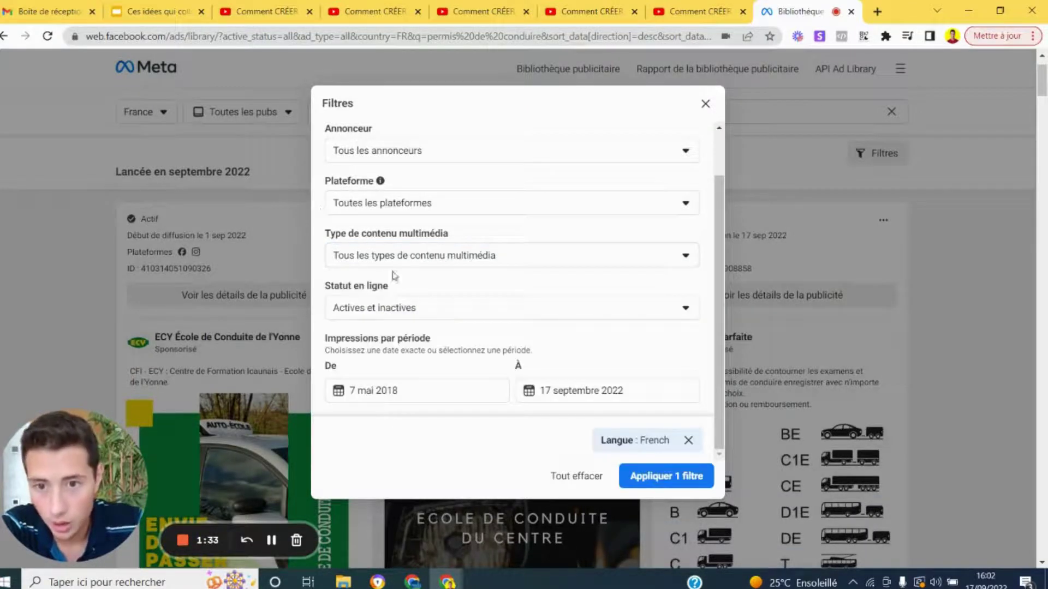
click(416, 311)
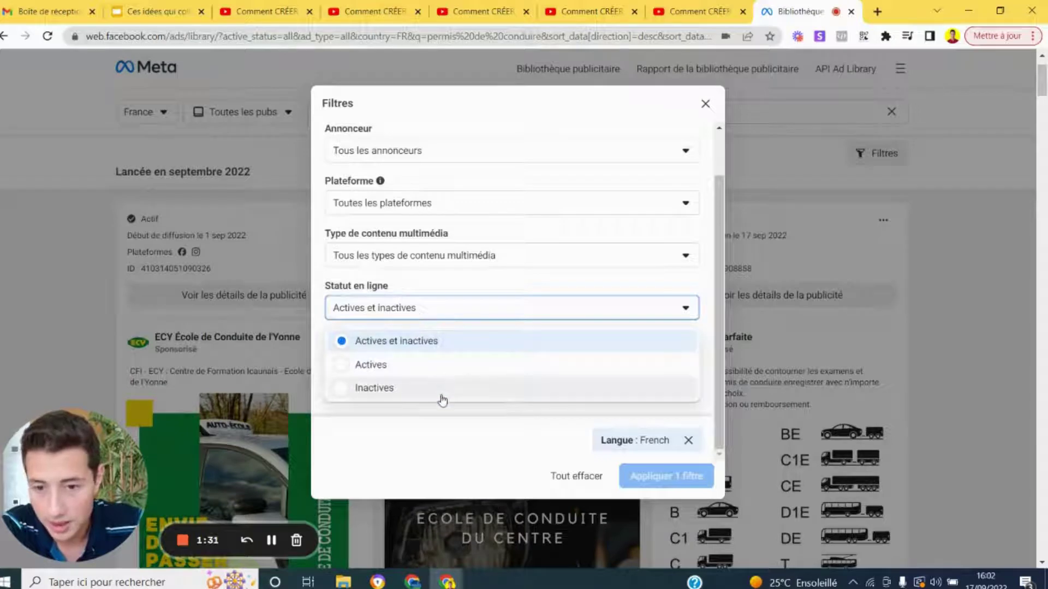
click(381, 370)
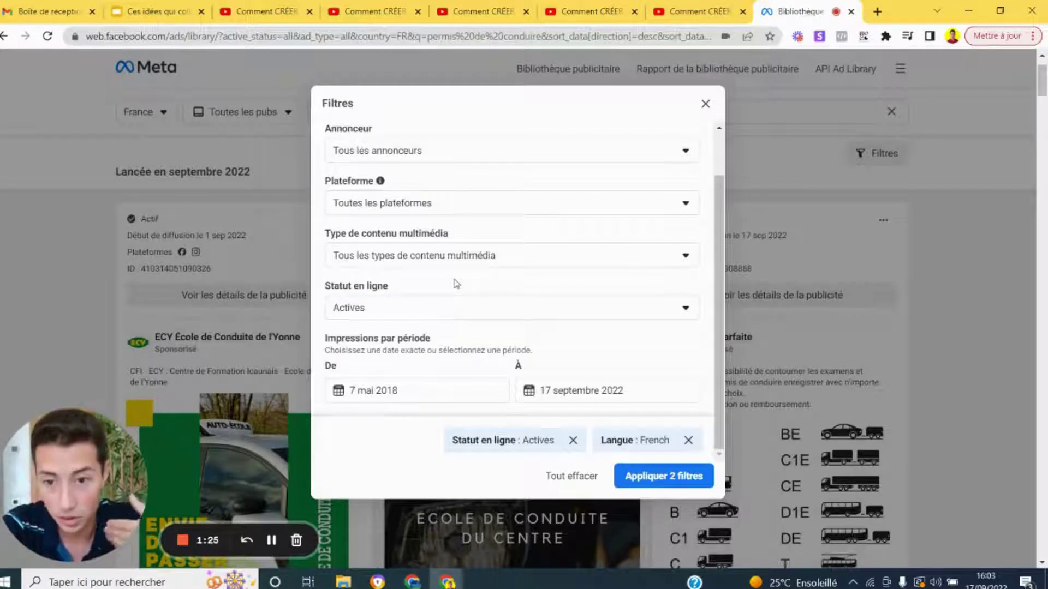
Review the platform options and the impression period's start and end date settings in the filters.
scroll(498, 273, up, 2)
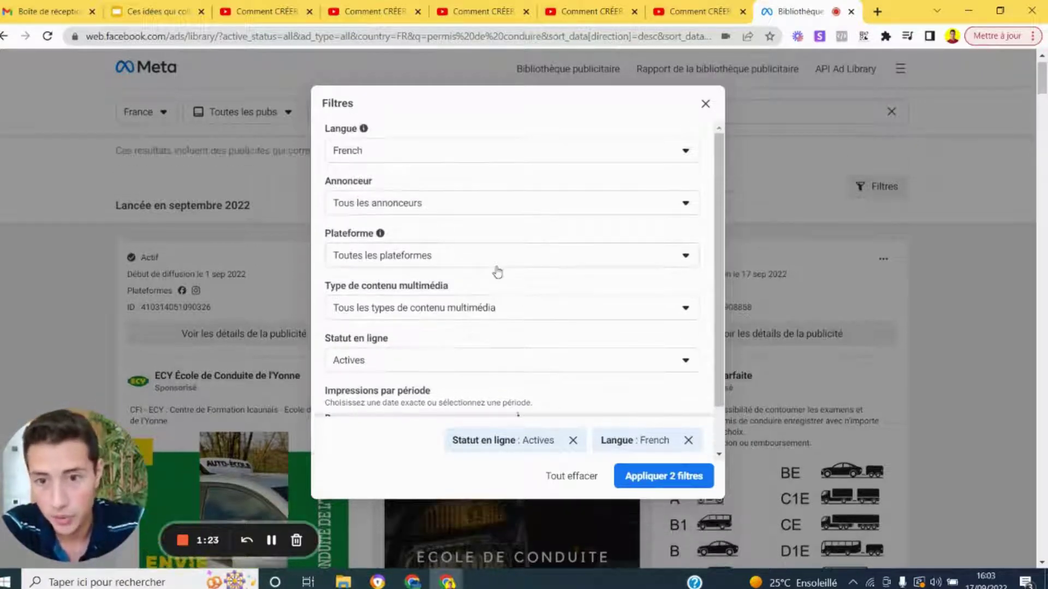
click(431, 264)
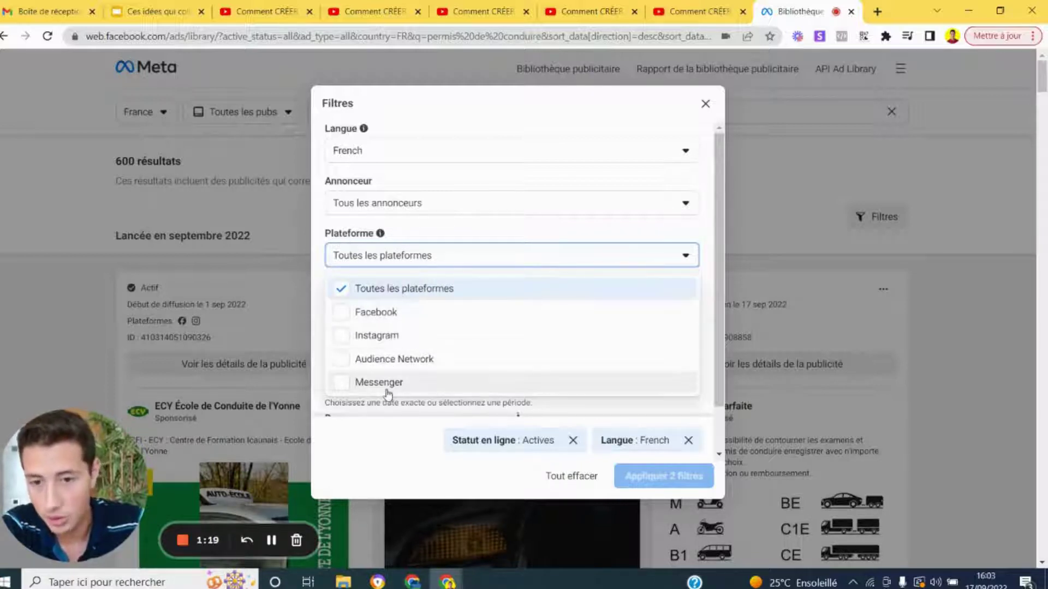
click(322, 278)
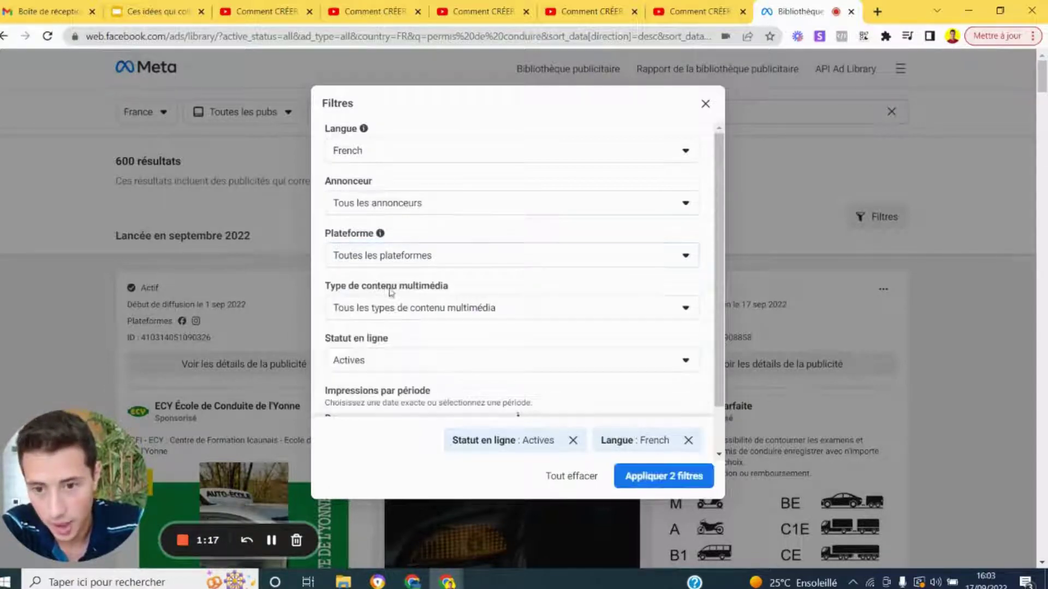
scroll(392, 297, down, 1)
scroll(403, 343, down, 3)
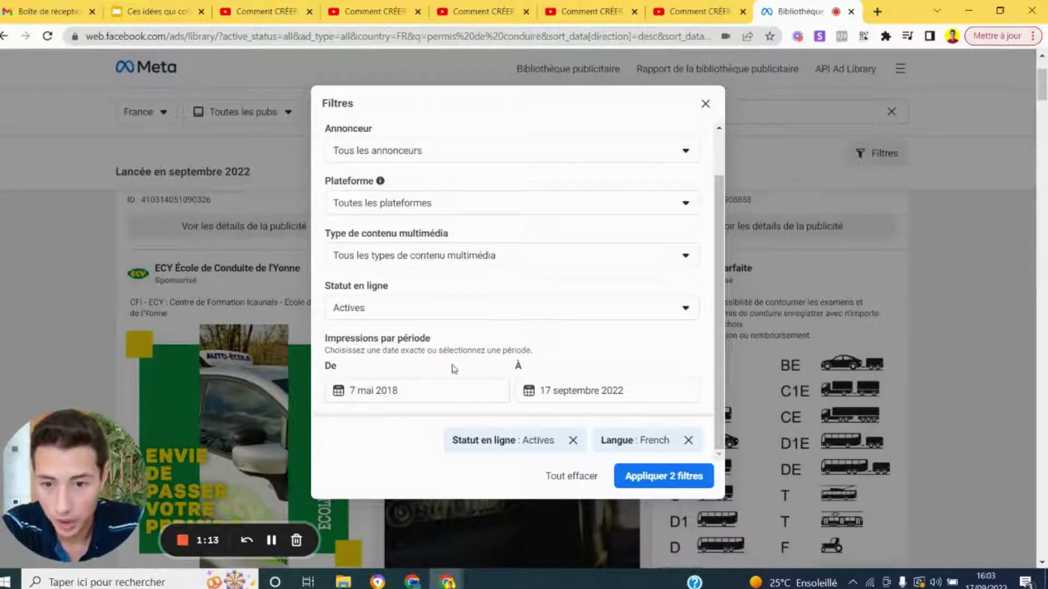
click(417, 391)
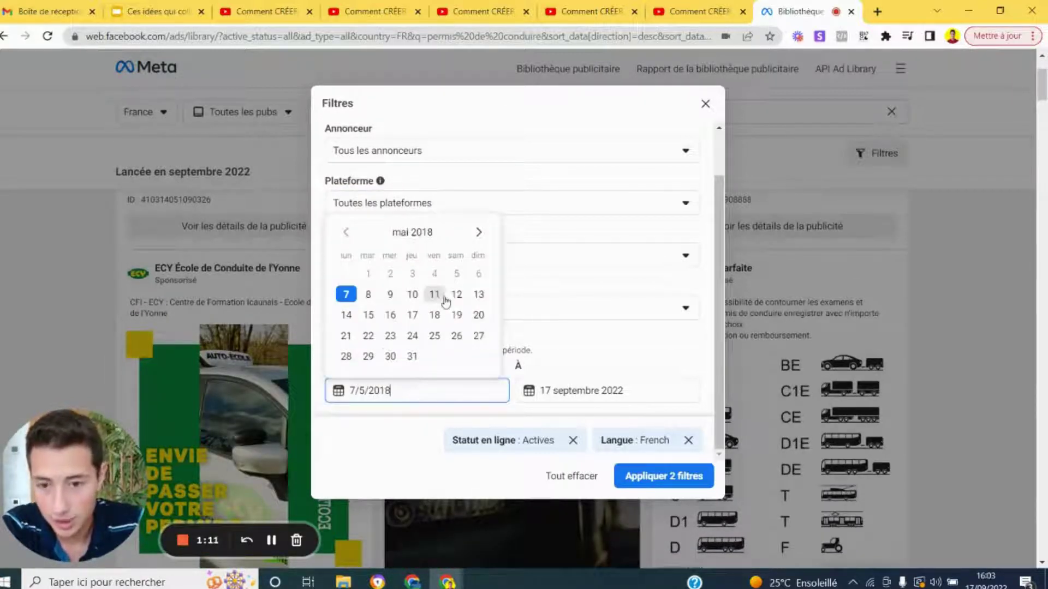
click(529, 392)
click(463, 374)
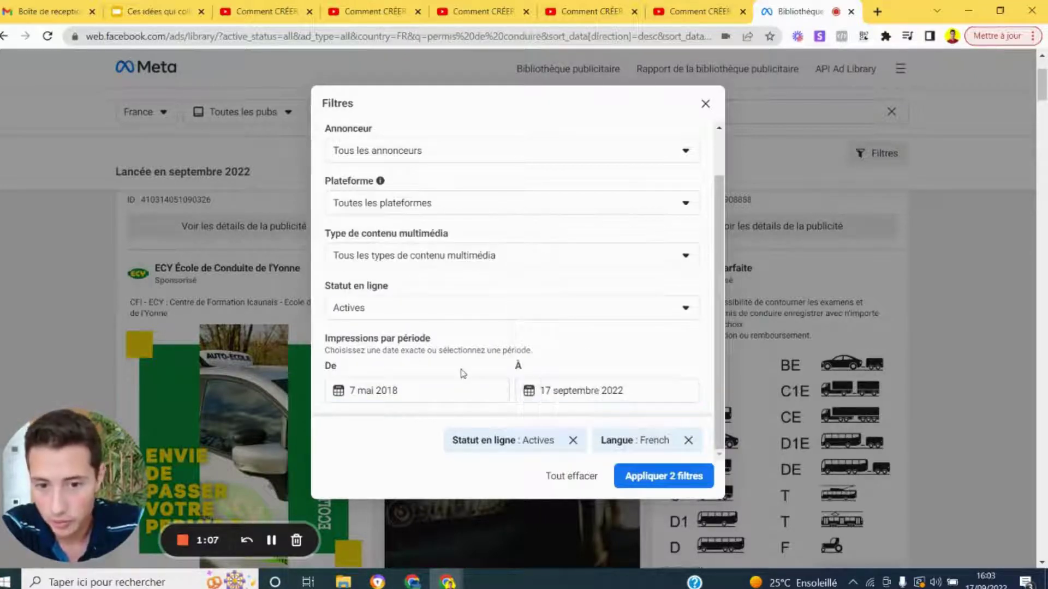
Apply the French language and Actives status filters and browse the filtered September 2022 ads.
click(652, 478)
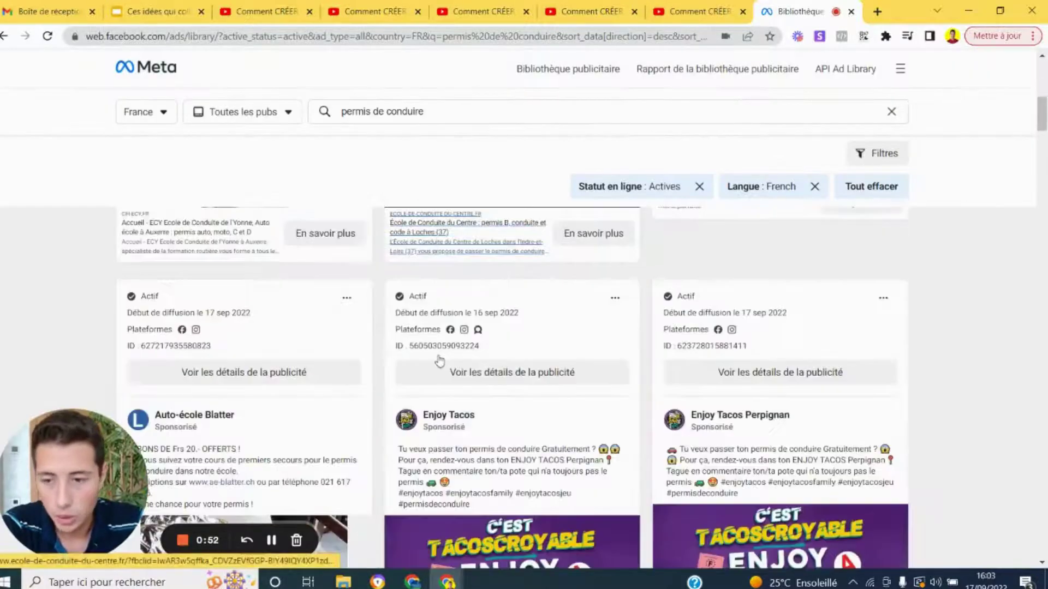
scroll(439, 360, down, 5)
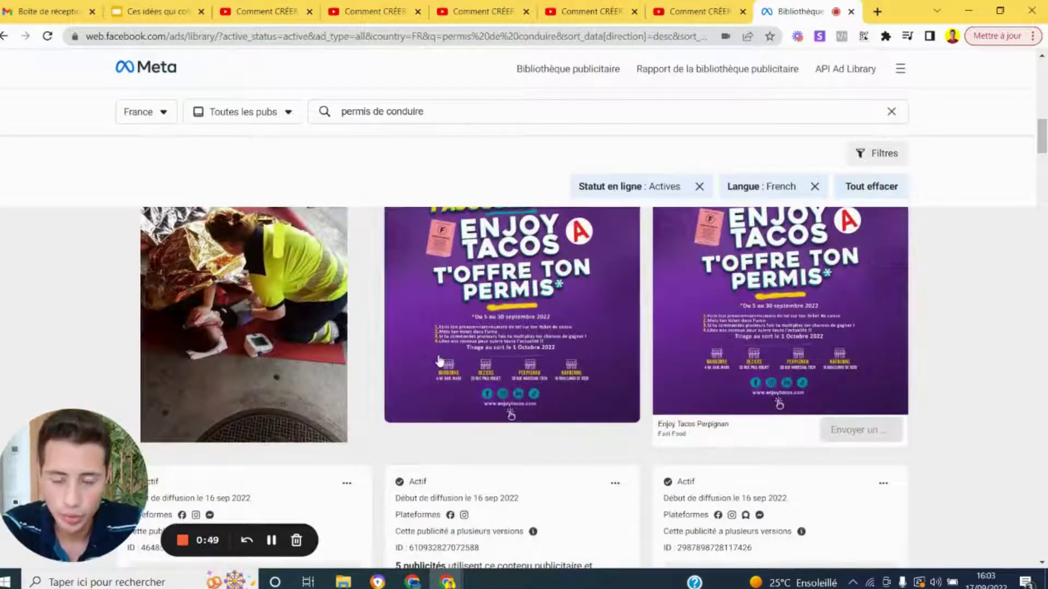
scroll(440, 359, down, 15)
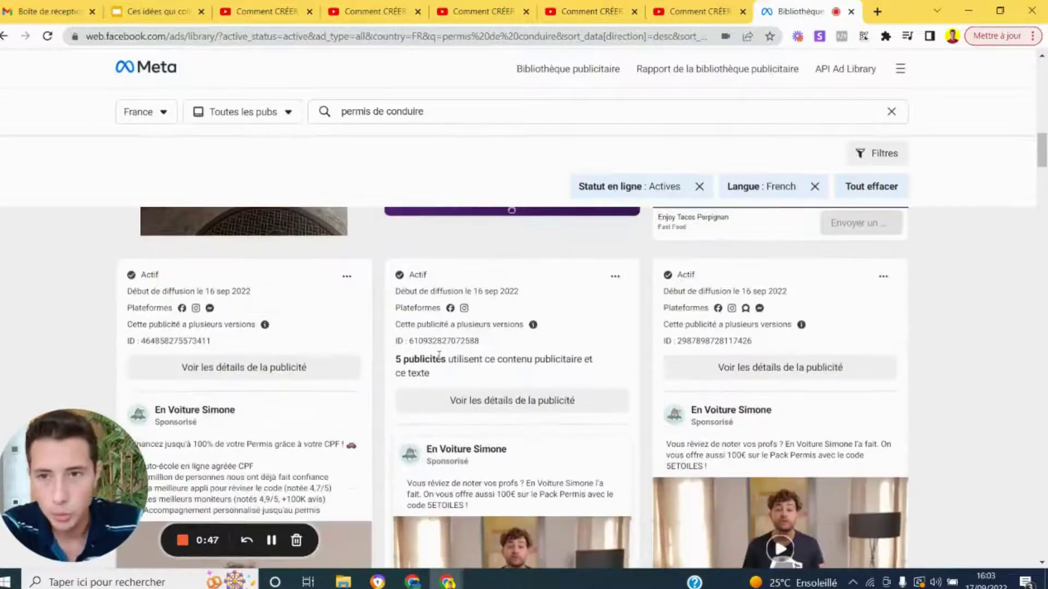
scroll(439, 359, up, 20)
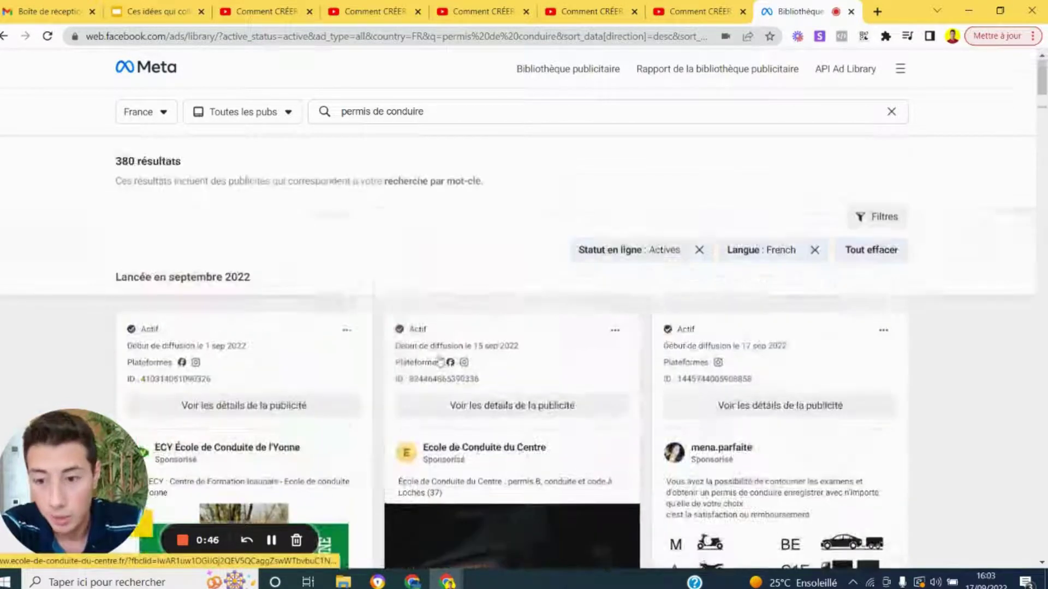
Replace the "permis de conduire" search with "basic" and open the Basic-Fit advertiser's ads.
click(447, 115)
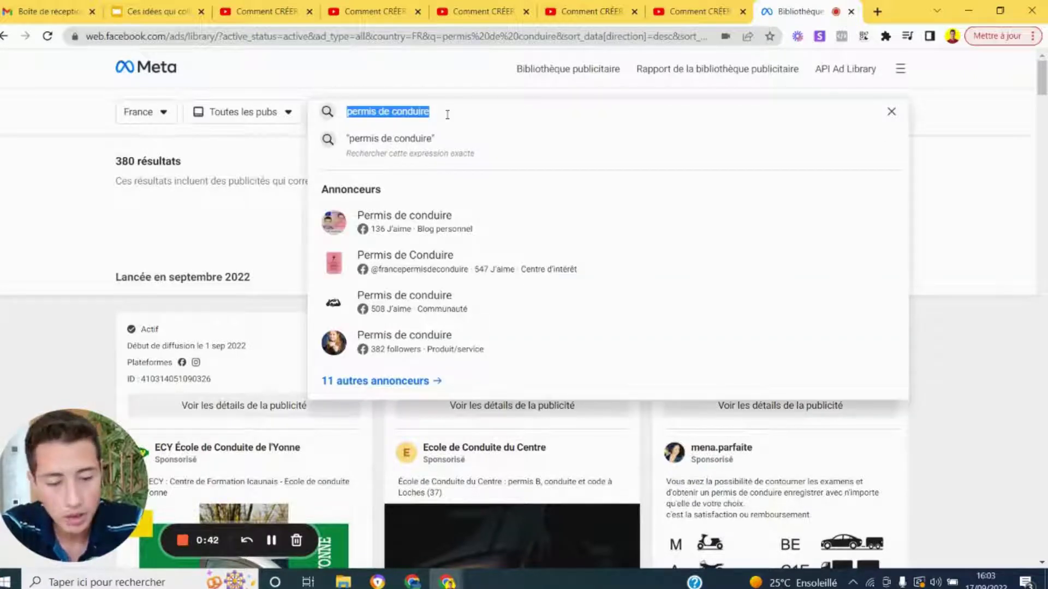
key(BackSpace)
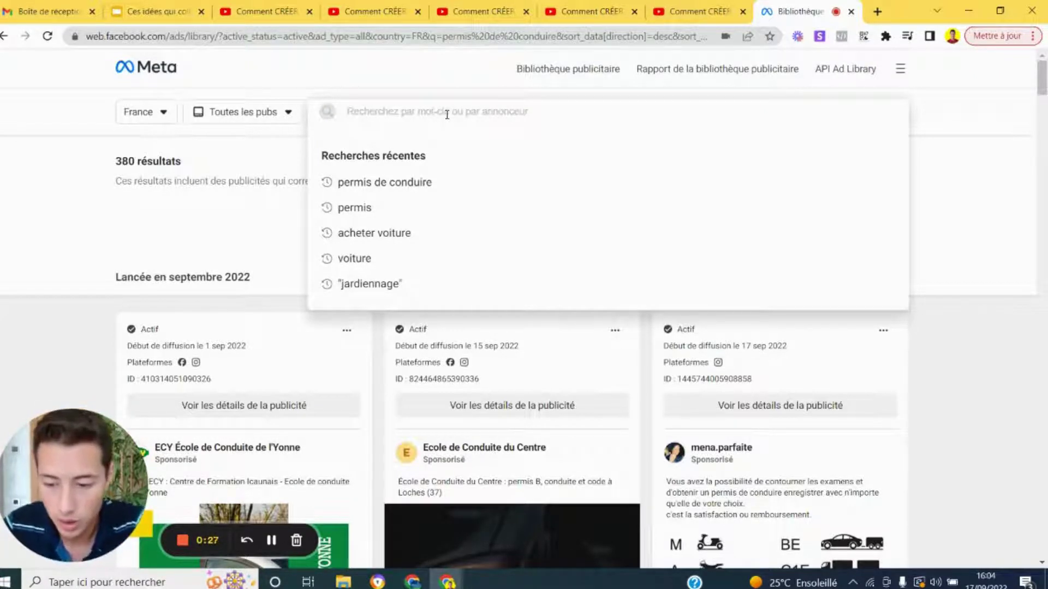
text(basic)
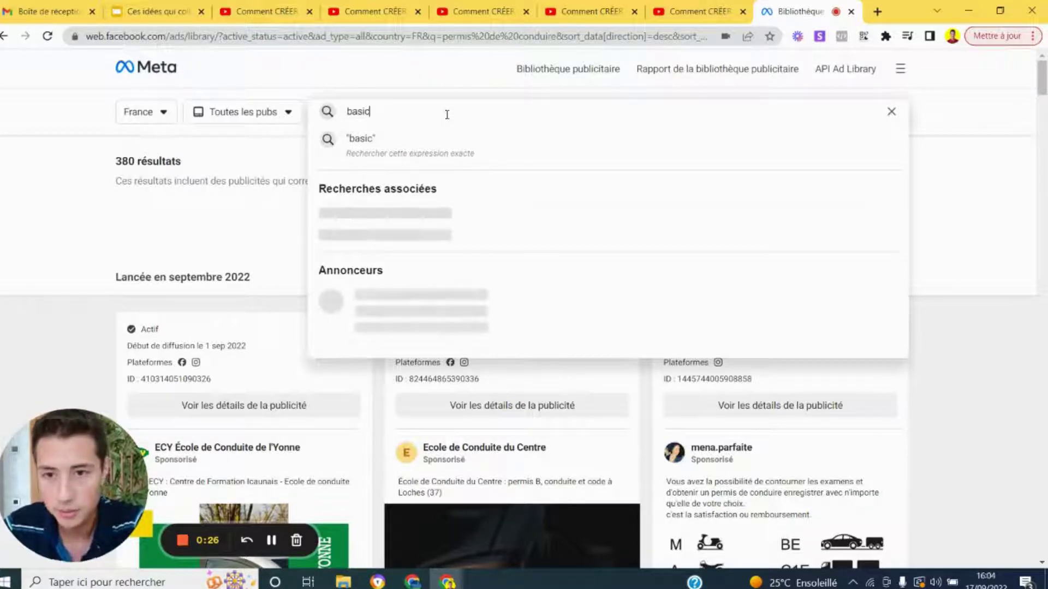
click(390, 217)
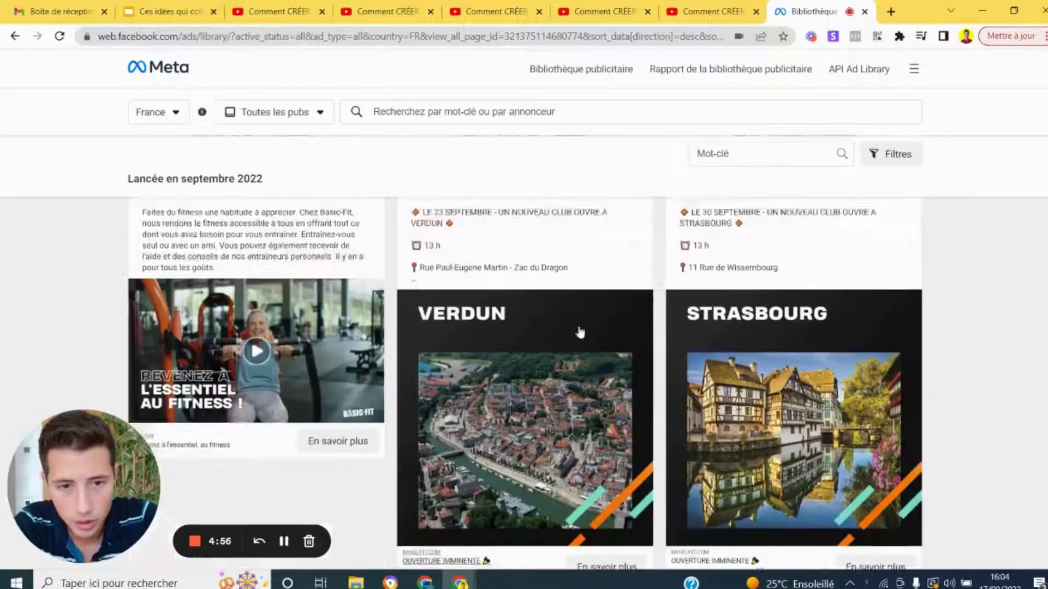
Examine Basic-Fit's club-opening ads for Verdun and Strasbourg, expanding the Verdun ad's full text.
scroll(580, 331, up, 3)
scroll(416, 273, down, 4)
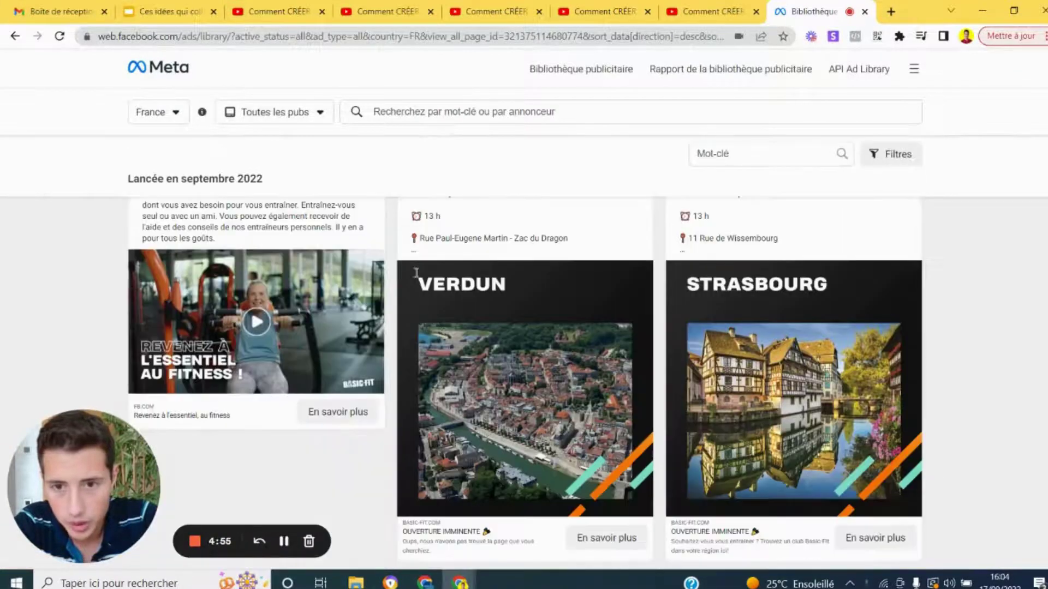
click(414, 251)
scroll(510, 270, down, 2)
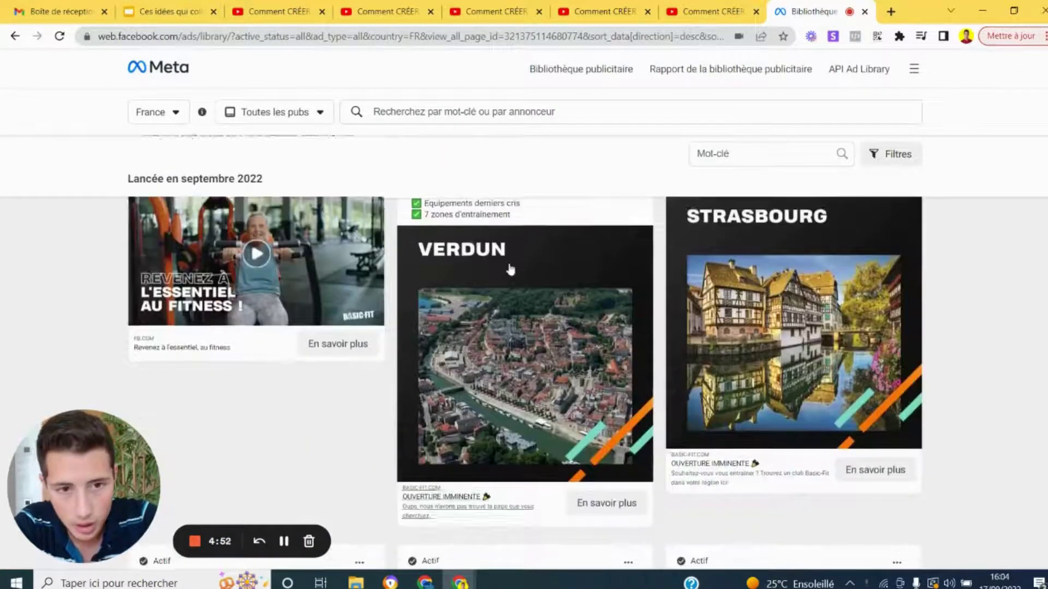
scroll(510, 270, up, 4)
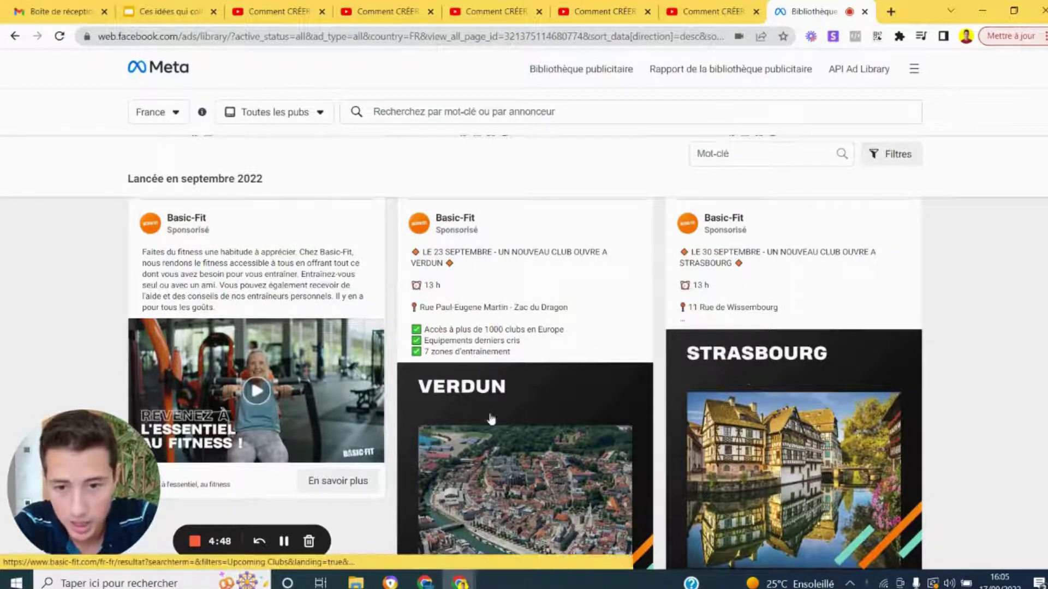
Browse Basic-Fit's other September 2022 club-opening ads and play the "Revenez à l'essentiel au fitness" video ad.
scroll(490, 419, down, 15)
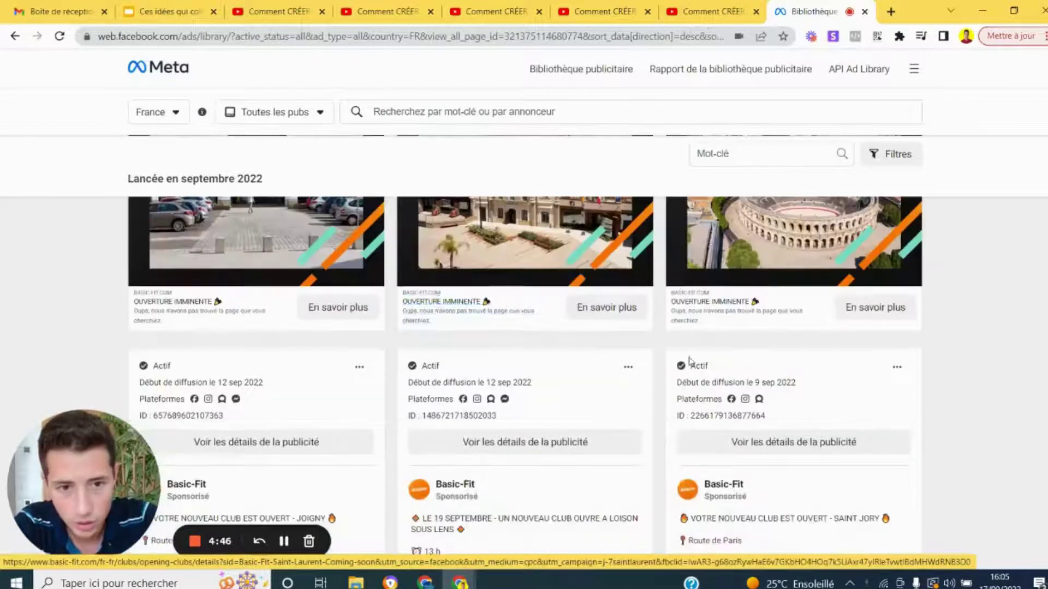
scroll(690, 360, down, 8)
scroll(548, 405, up, 8)
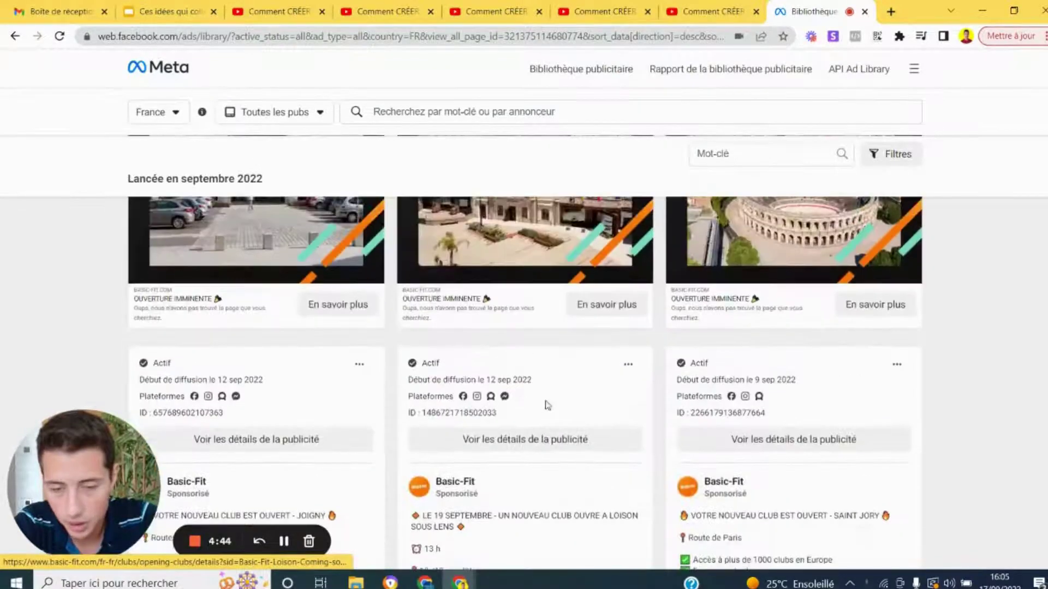
scroll(547, 405, down, 5)
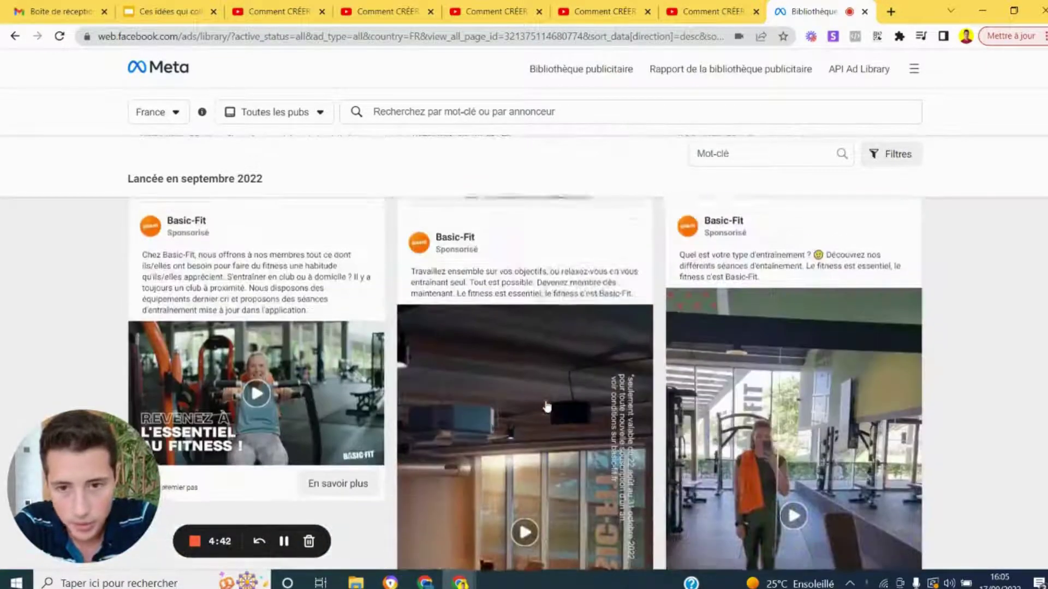
scroll(547, 407, up, 1)
scroll(264, 419, down, 1)
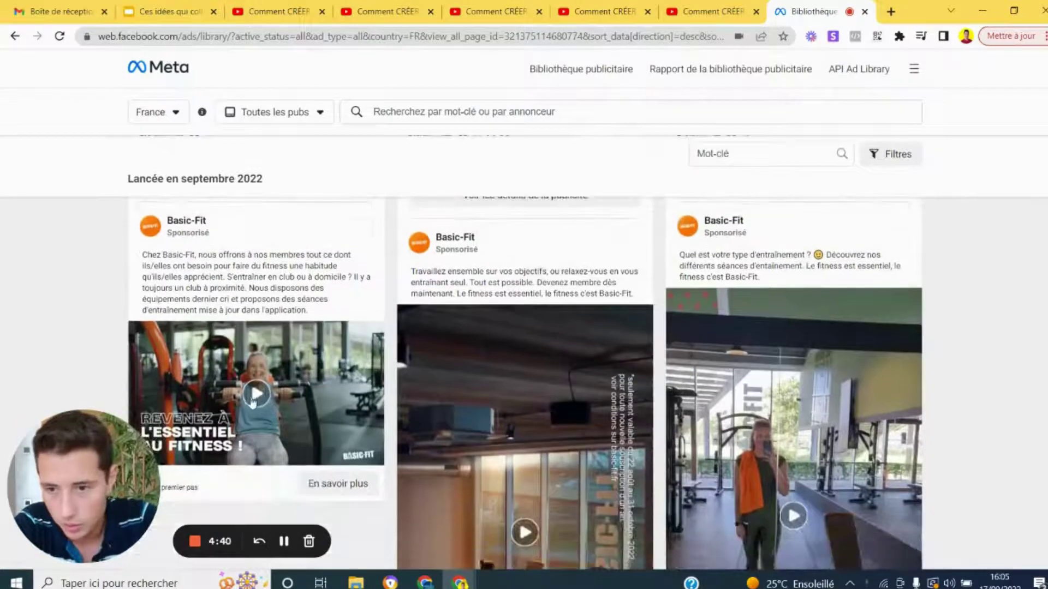
click(268, 420)
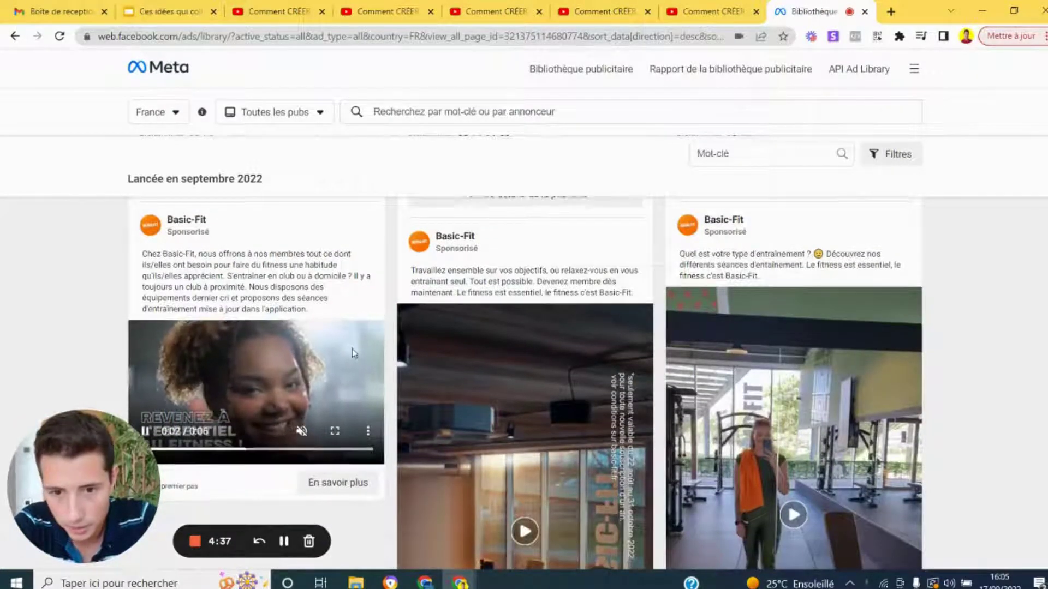
Look through Basic-Fit's remaining video creatives and the Nice club-opening ad launched in August 2022.
scroll(350, 360, down, 8)
scroll(345, 381, down, 5)
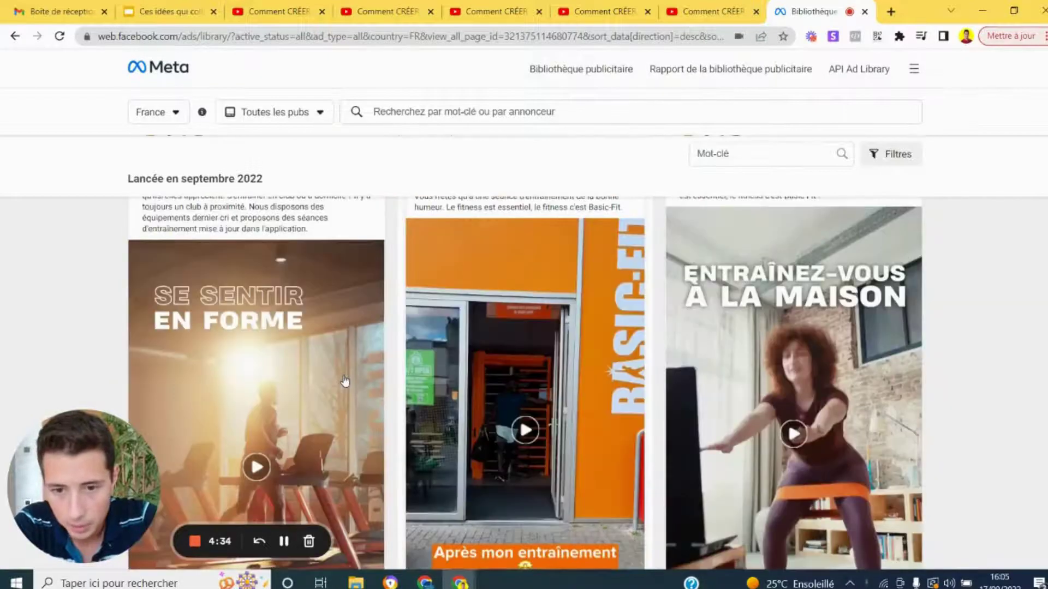
scroll(345, 380, down, 7)
scroll(345, 380, down, 5)
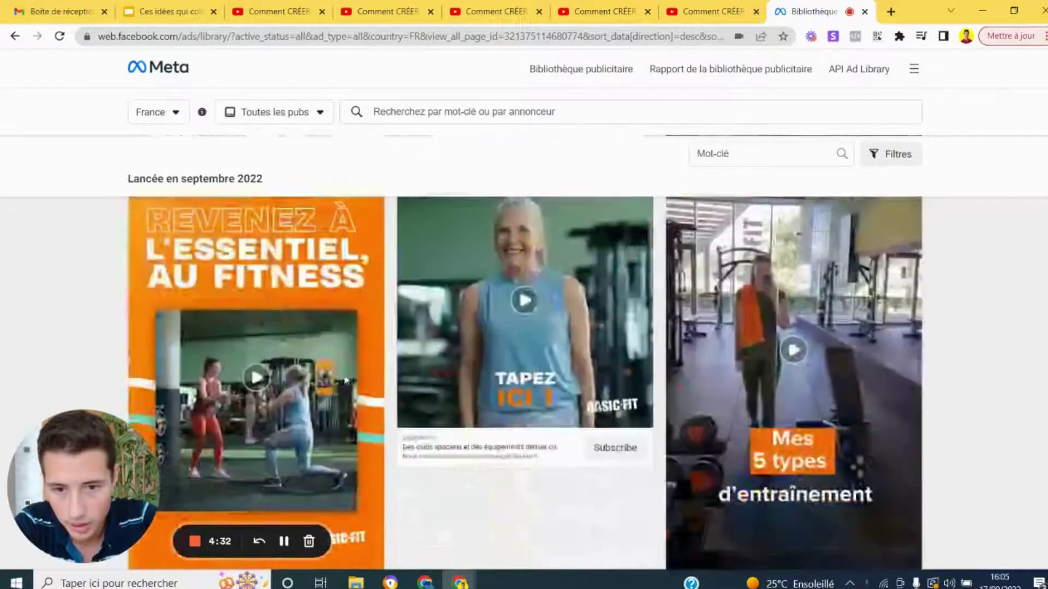
scroll(345, 381, down, 3)
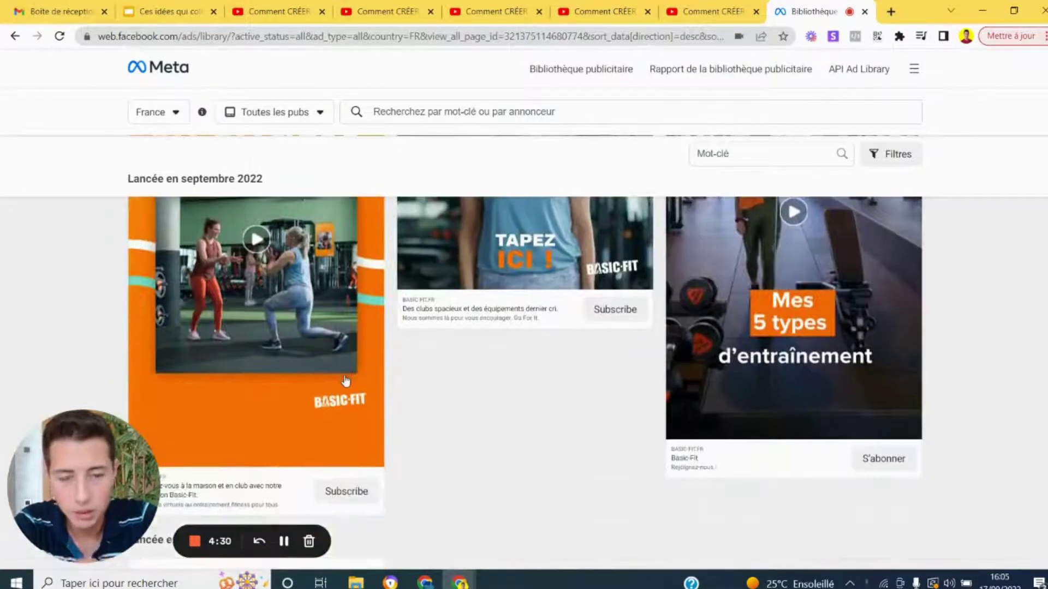
scroll(345, 381, down, 5)
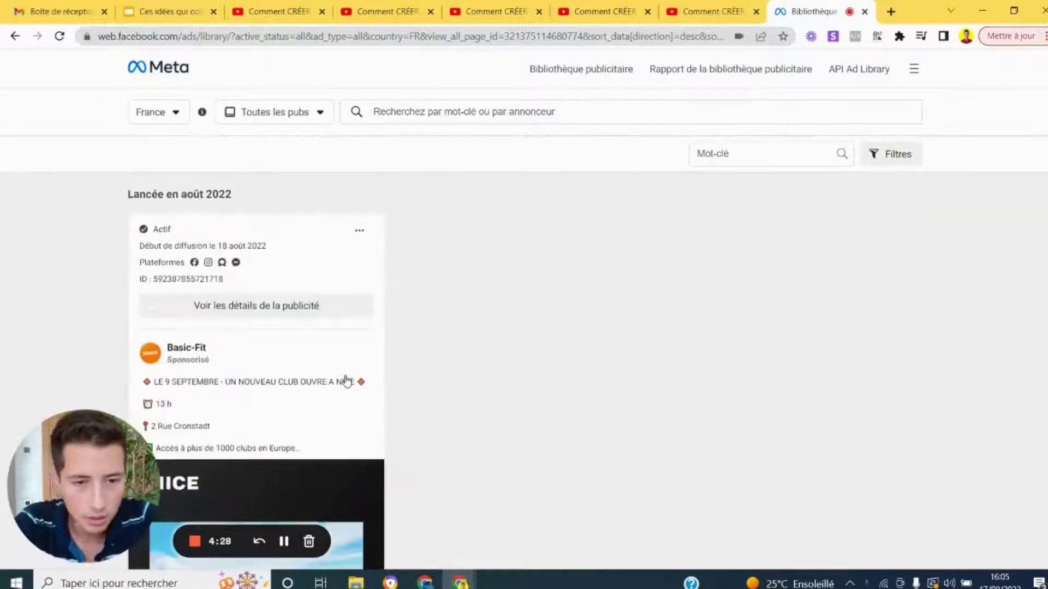
scroll(345, 380, down, 5)
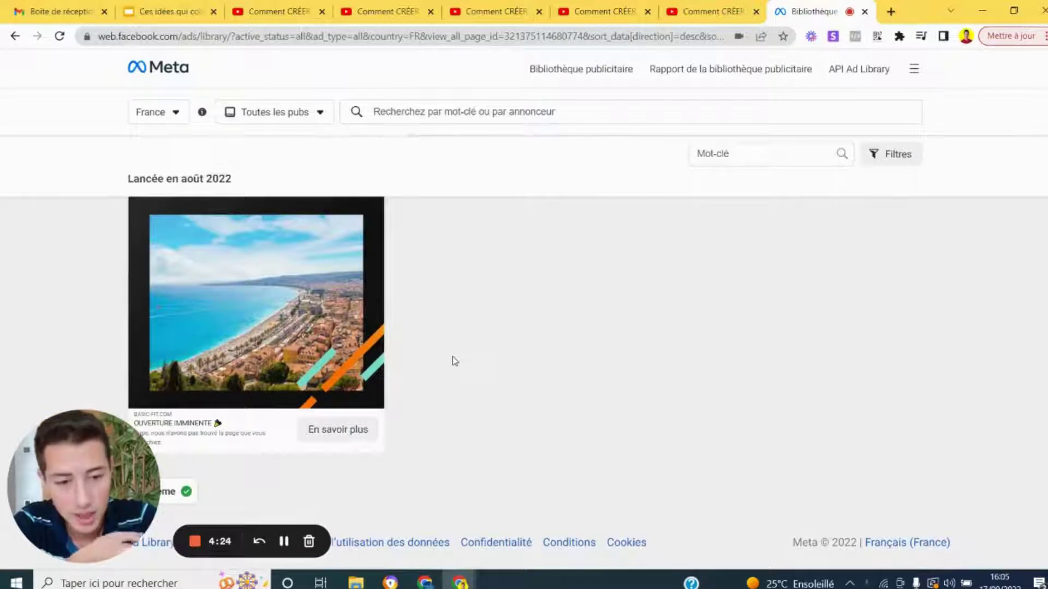
scroll(455, 361, up, 5)
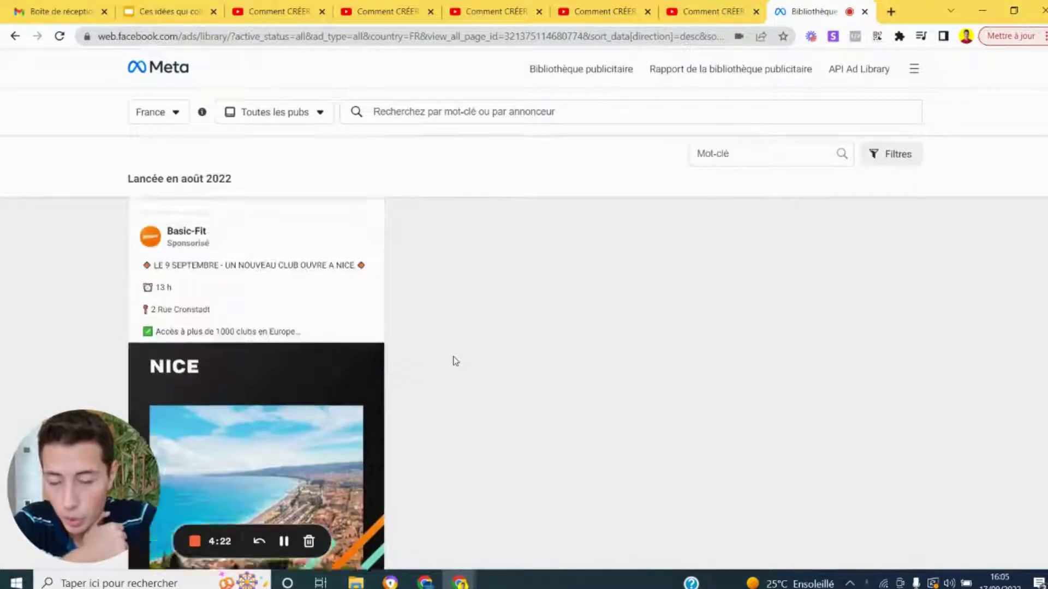
scroll(456, 361, up, 5)
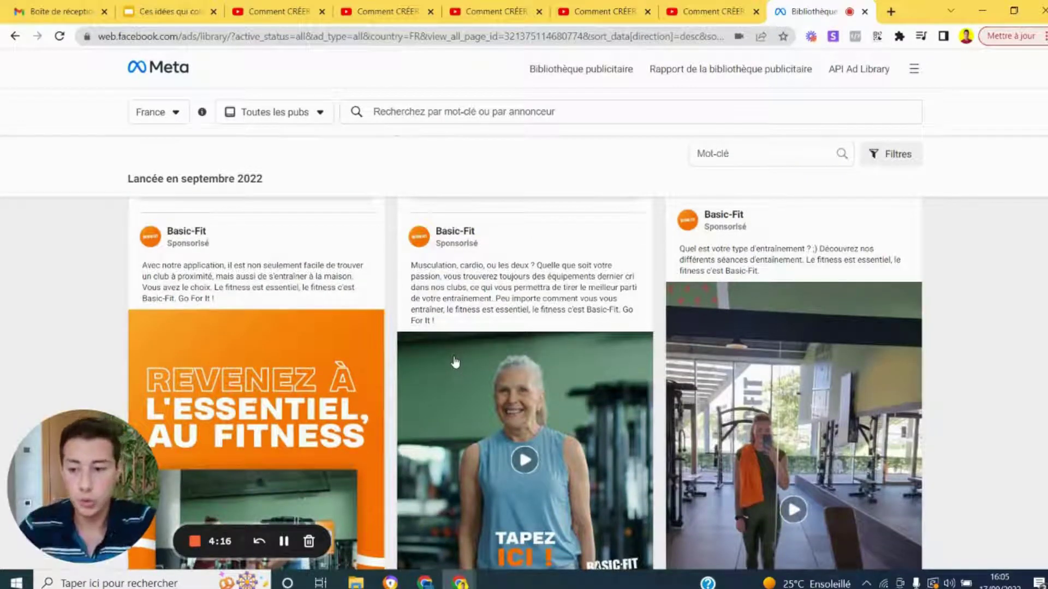
scroll(465, 347, down, 15)
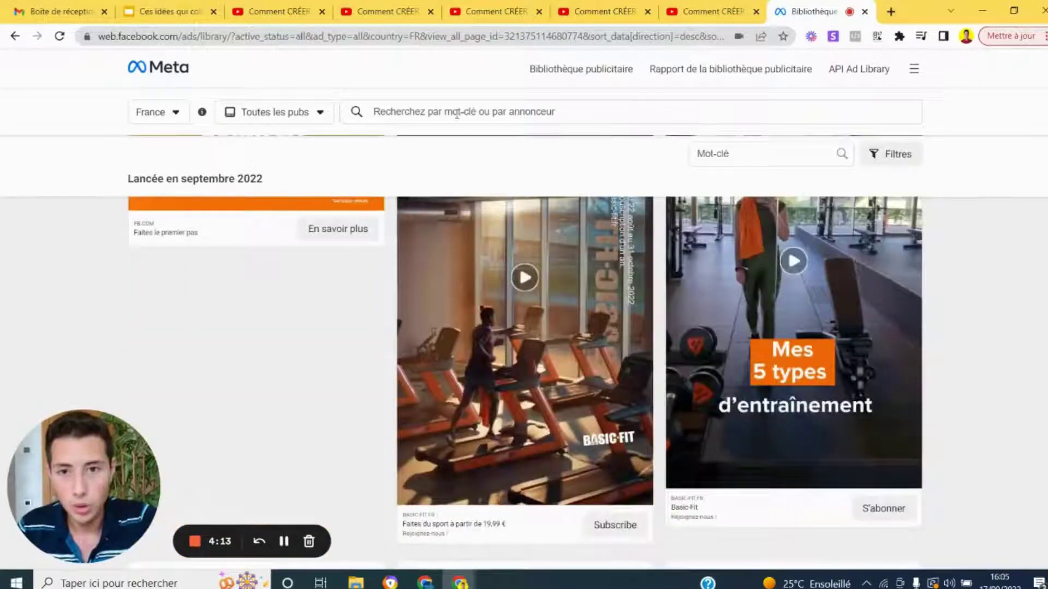
Search for the advertiser "myprotein", open its ads and look over the first September 2022 ones.
click(457, 113)
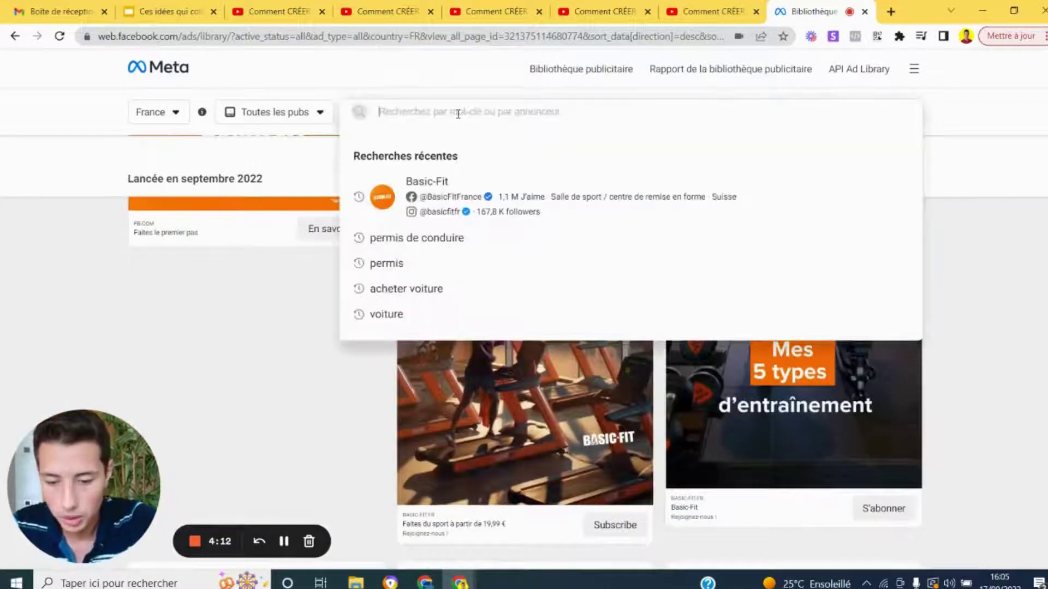
text(myprotein)
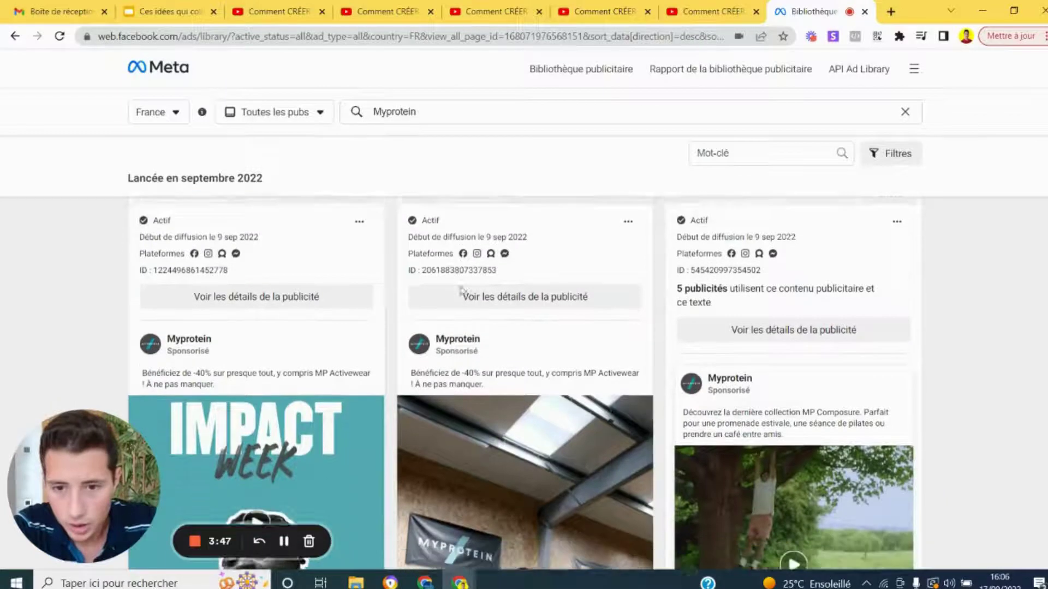
scroll(460, 290, down, 2)
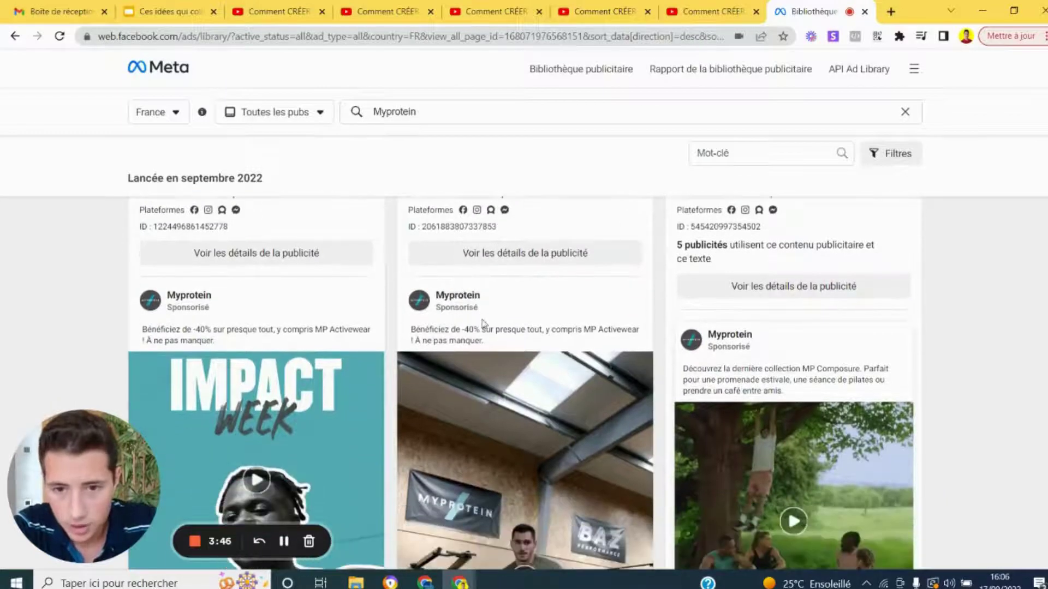
scroll(463, 339, down, 6)
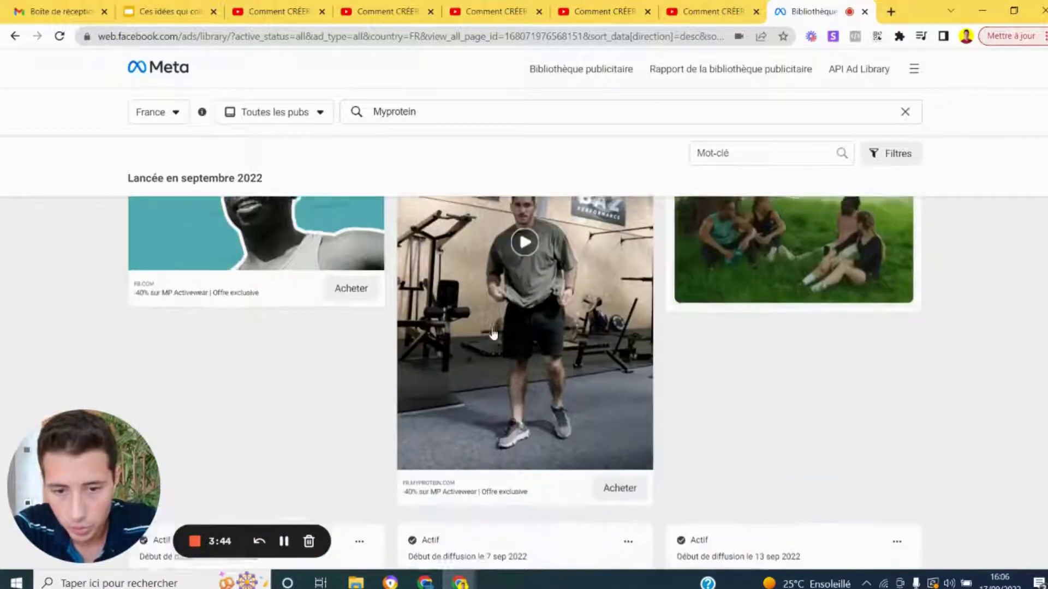
Play Myprotein's gym video ad for the -40% Activewear offer, mute its sound and compare it with the neighbouring ads.
click(525, 235)
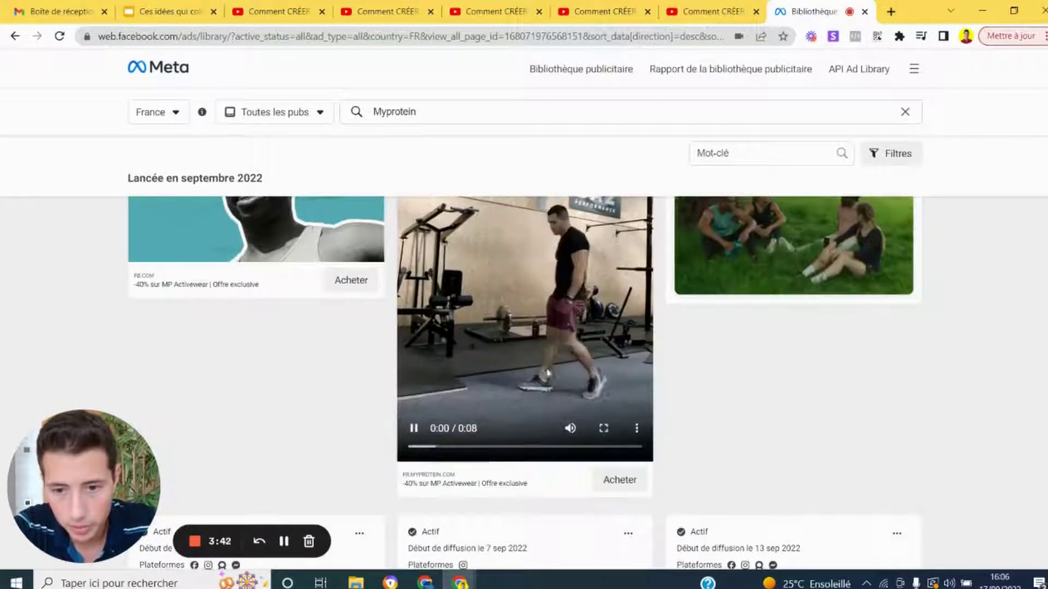
click(568, 431)
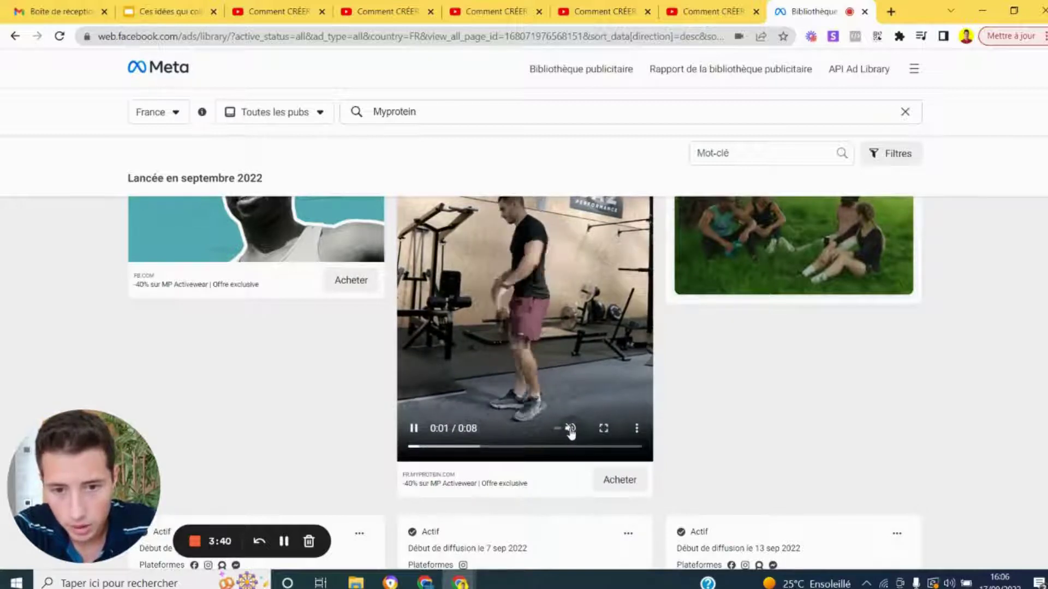
scroll(740, 403, up, 1)
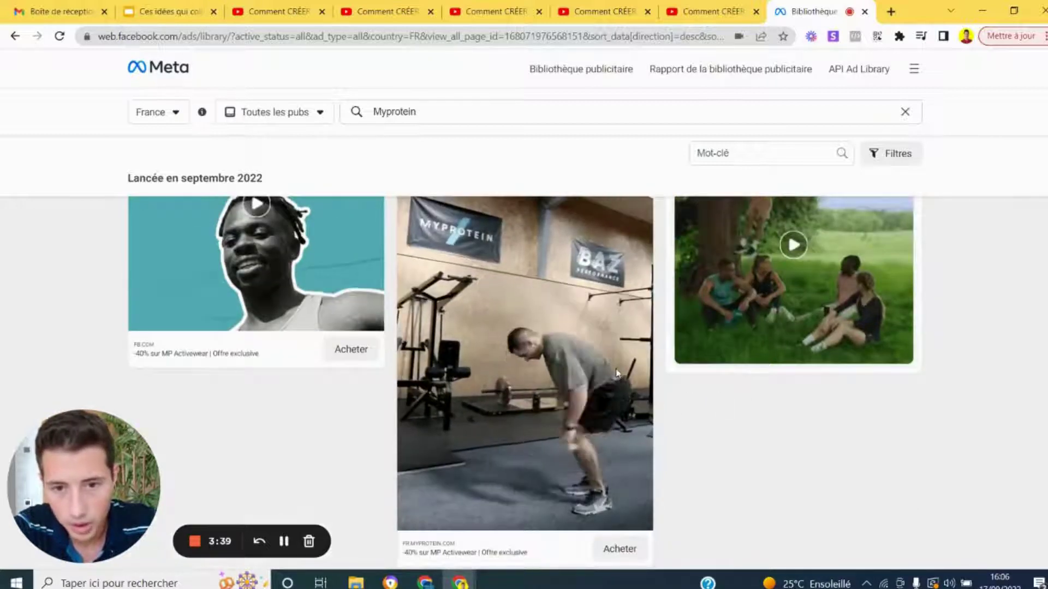
scroll(620, 374, up, 1)
scroll(616, 371, down, 1)
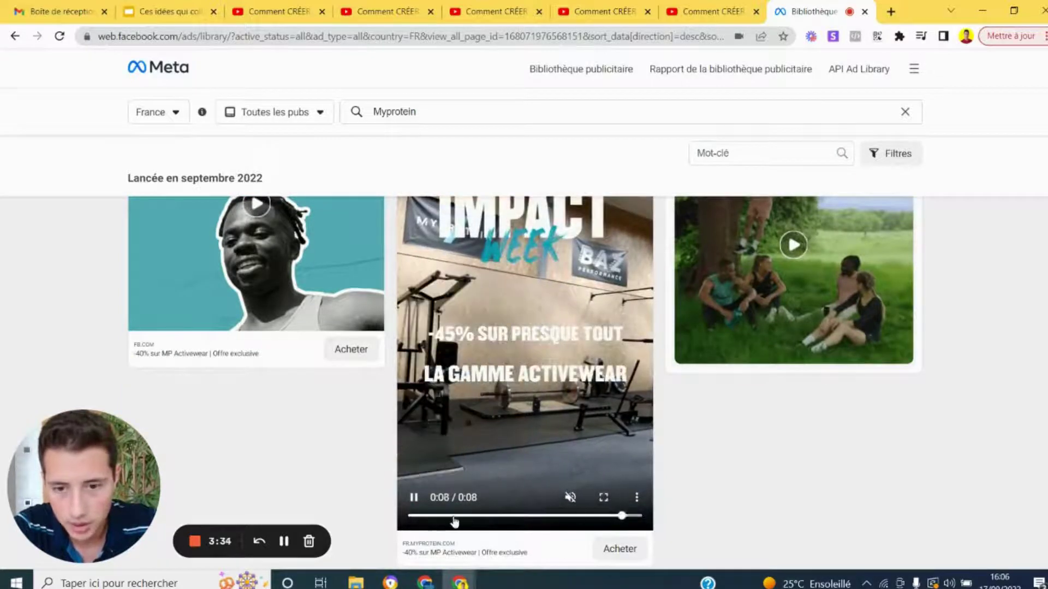
scroll(662, 417, up, 5)
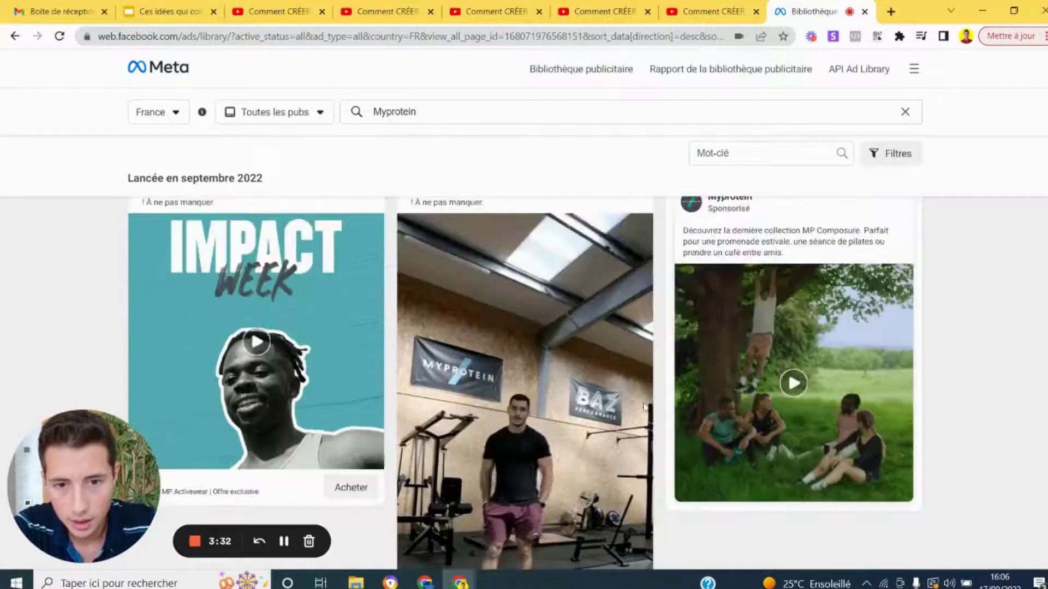
scroll(383, 335, down, 3)
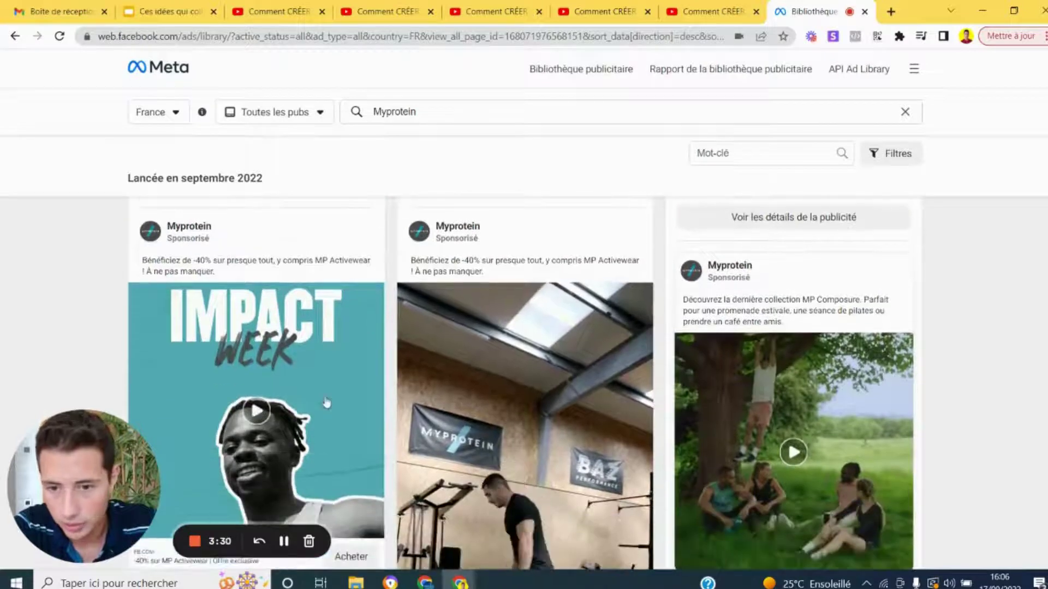
Browse the rest of Myprotein's September 2022 ads and examine the start dates and creatives of those launched in August 2022.
scroll(452, 355, down, 15)
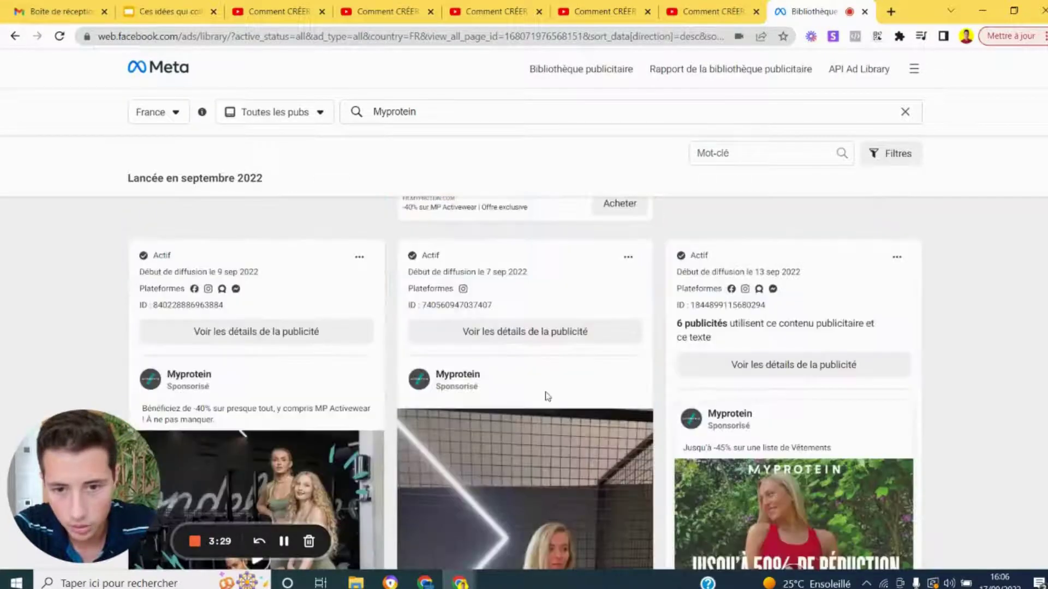
scroll(452, 355, down, 10)
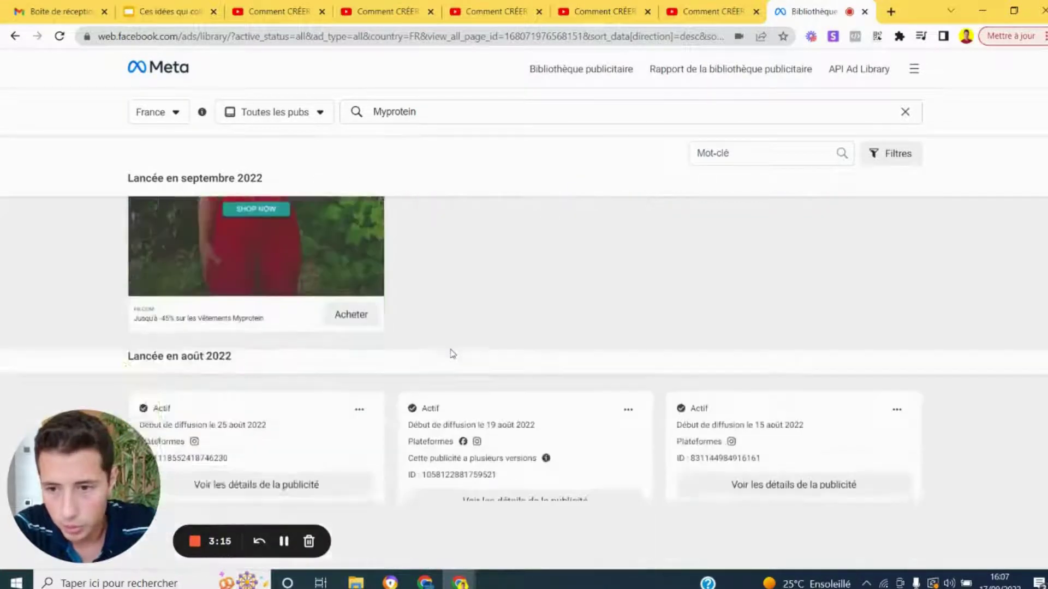
scroll(451, 349, down, 3)
scroll(451, 349, up, 3)
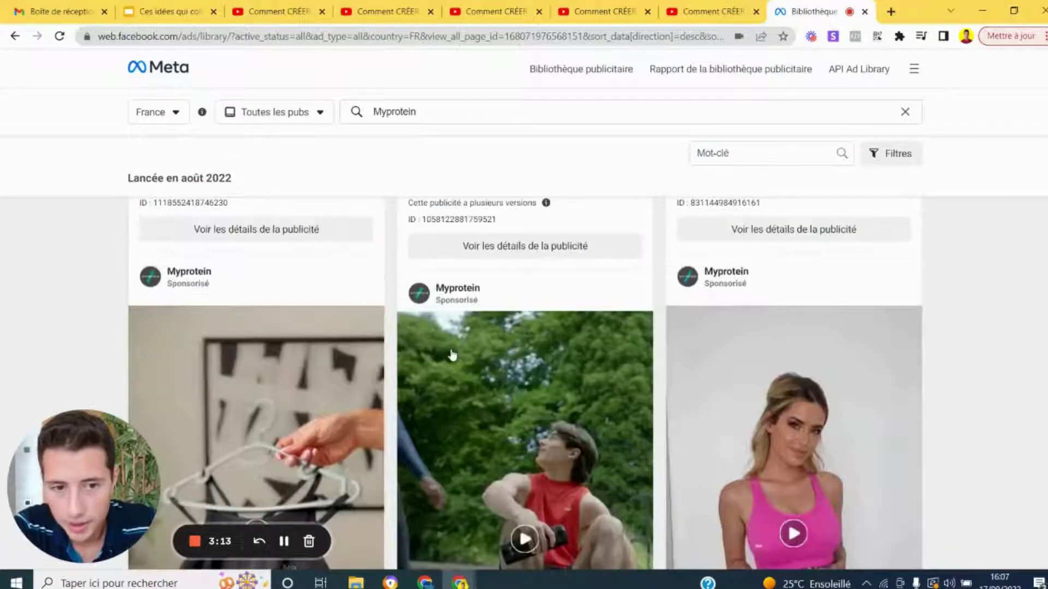
scroll(451, 350, up, 1)
scroll(451, 349, down, 1)
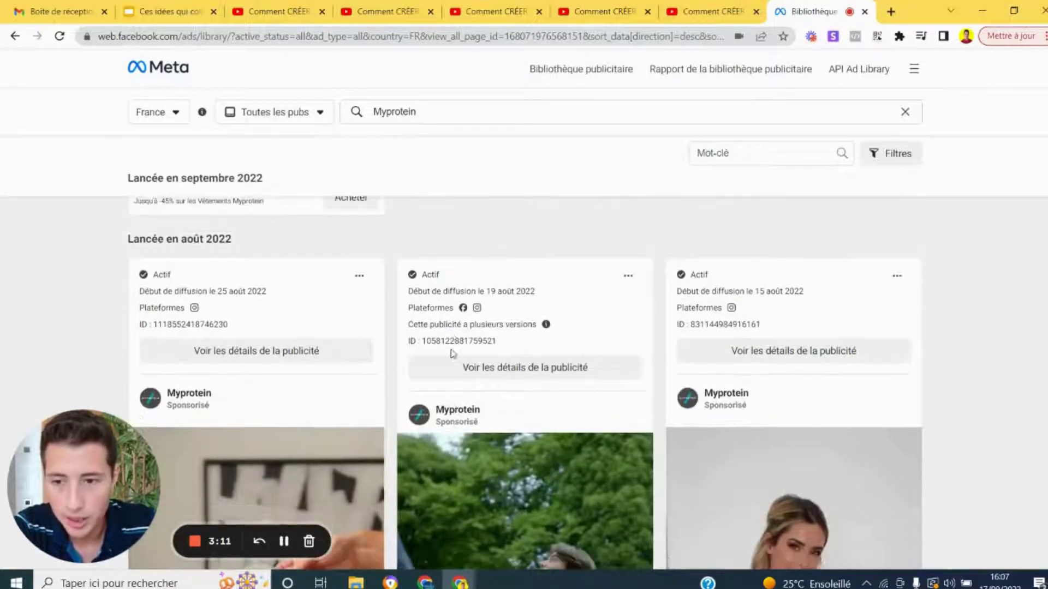
scroll(451, 354, down, 2)
scroll(528, 294, up, 4)
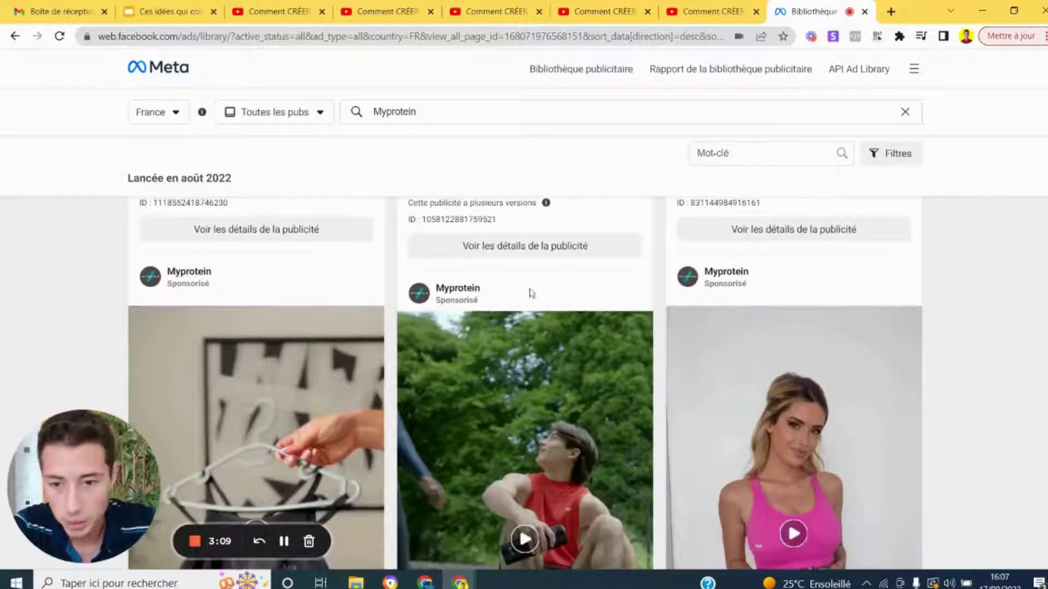
Look over Myprotein's August 2022 activewear ads and the article ads on ice-cream recipes, the plank and the bench press.
scroll(503, 327, down, 8)
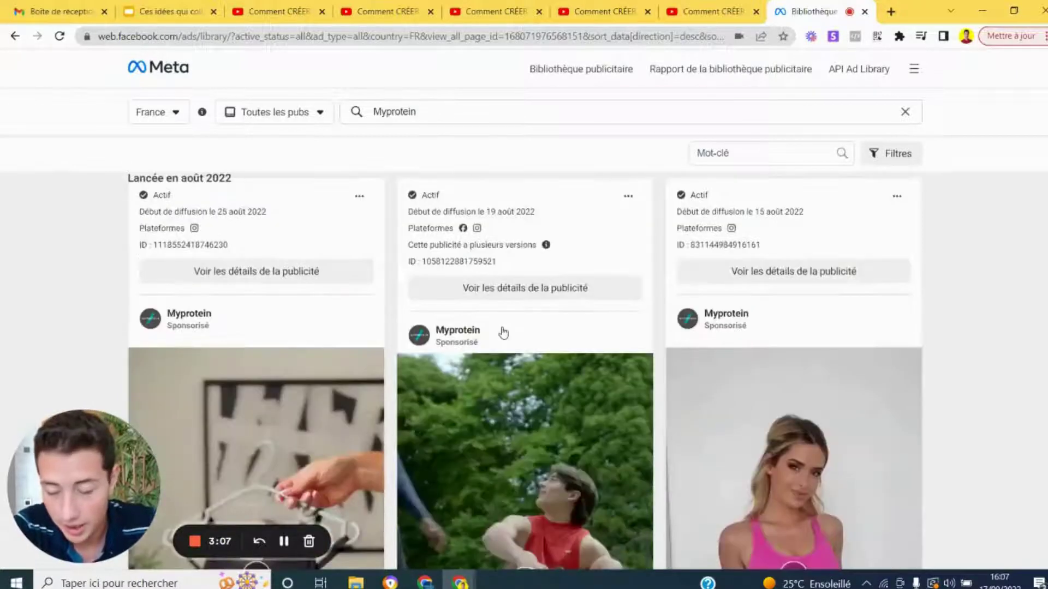
scroll(502, 332, down, 5)
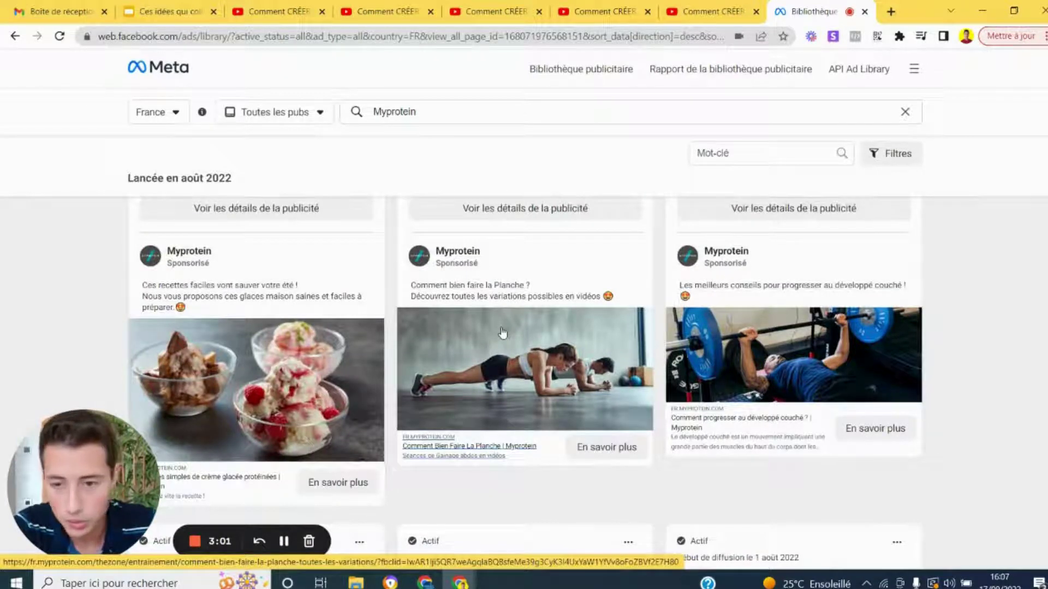
scroll(502, 332, down, 15)
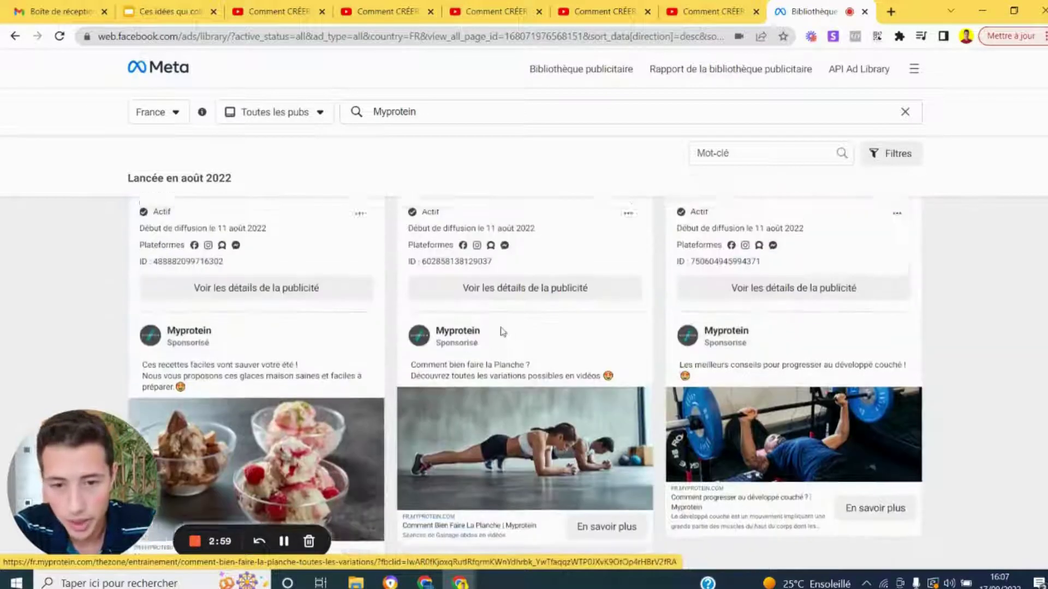
scroll(502, 331, down, 6)
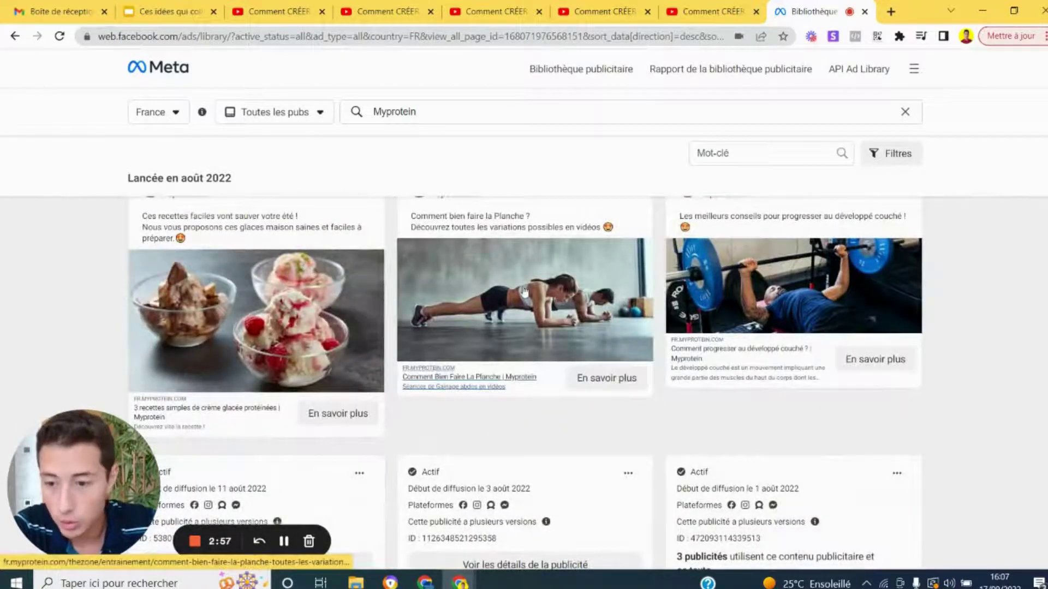
scroll(527, 300, up, 2)
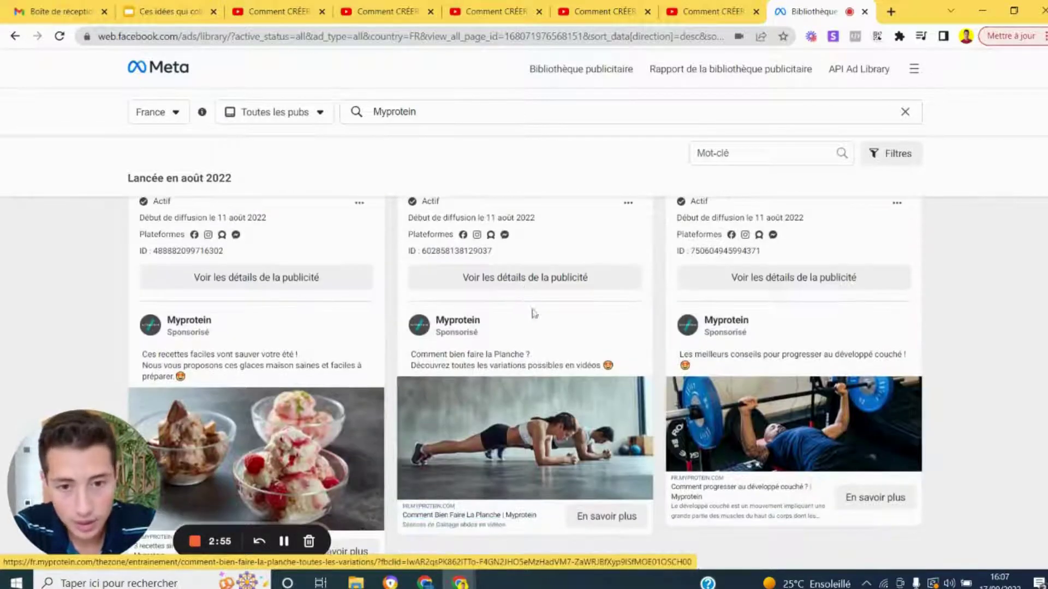
Compare Myprotein's protein powder guide and Jelly Belly Clear Whey ads, and read the explanation of the guide ad's multiple-versions label.
scroll(442, 341, down, 6)
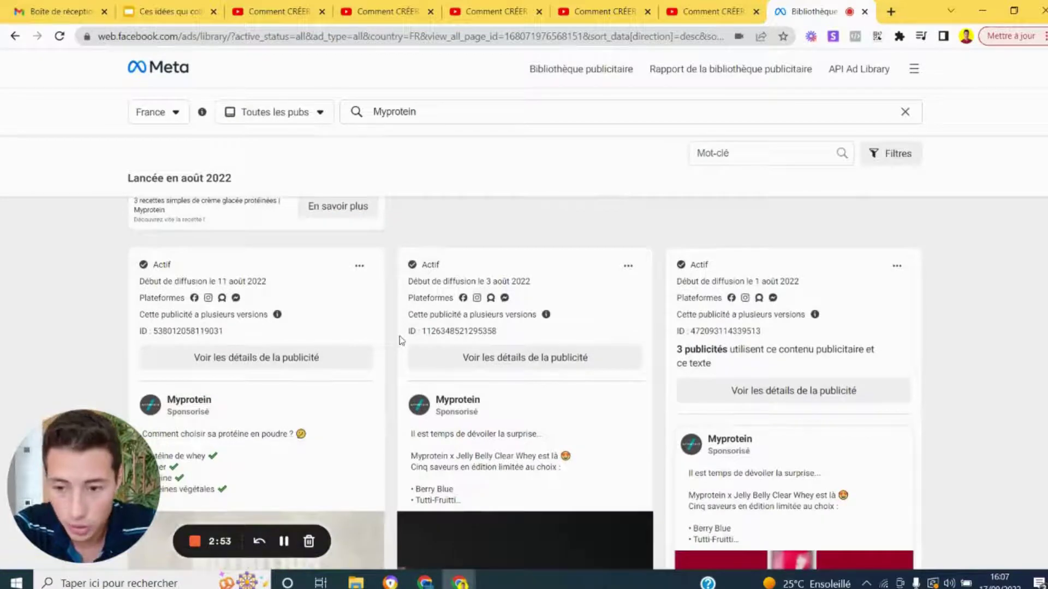
scroll(402, 341, down, 2)
scroll(401, 341, down, 3)
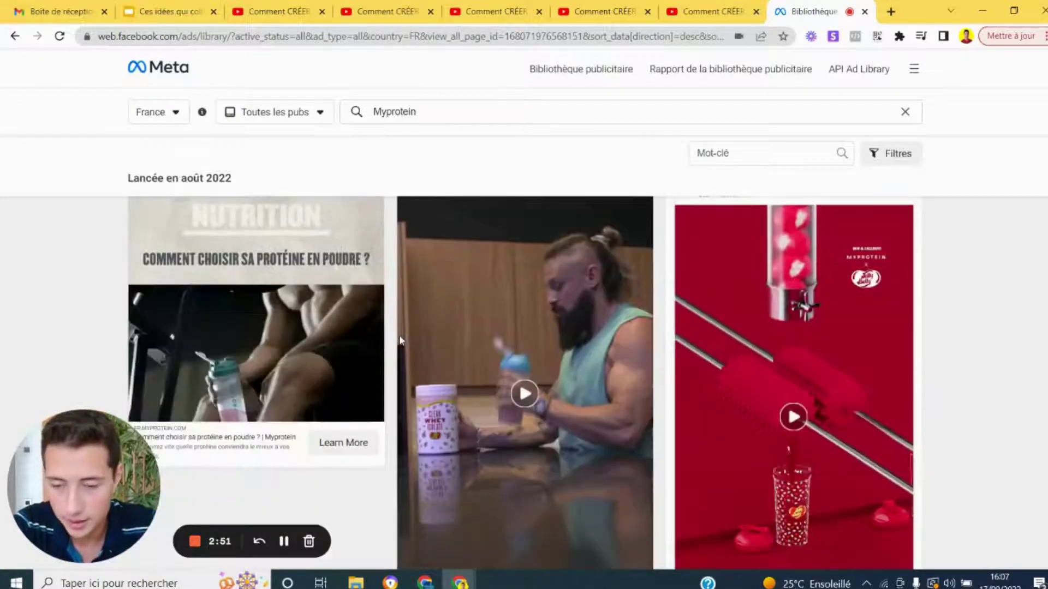
scroll(401, 342, up, 5)
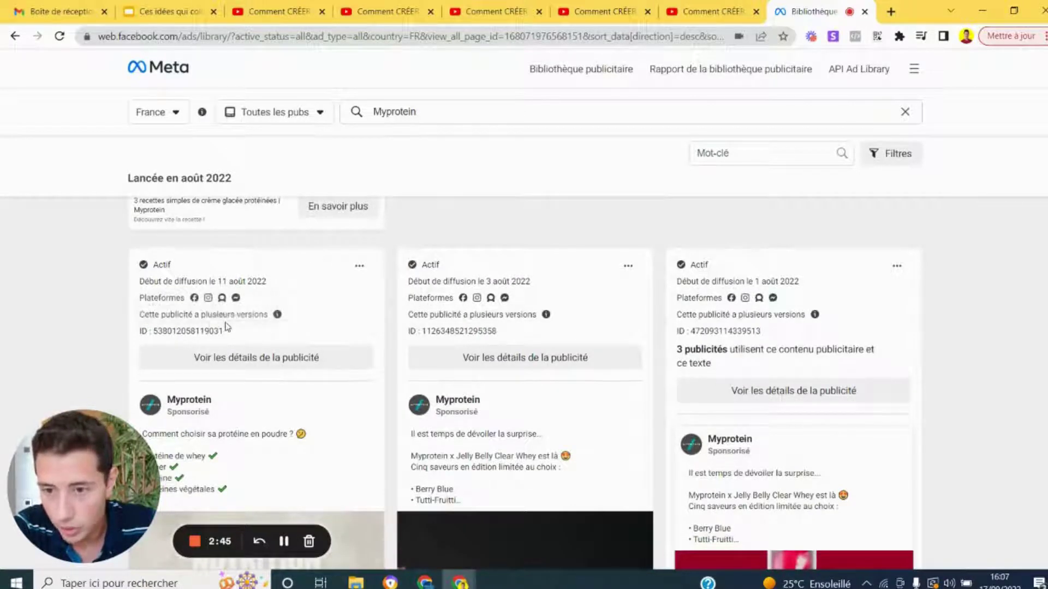
mouse_move(277, 315)
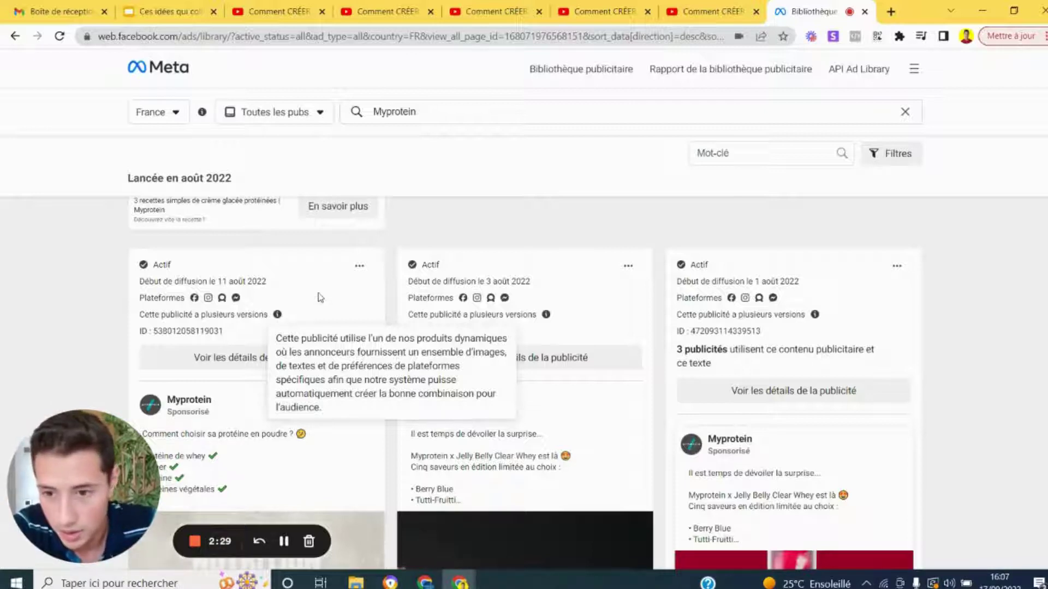
Open the details of the "Comment choisir sa protéine en poudre ?" ad, view its second version and return to the search results.
scroll(283, 316, down, 2)
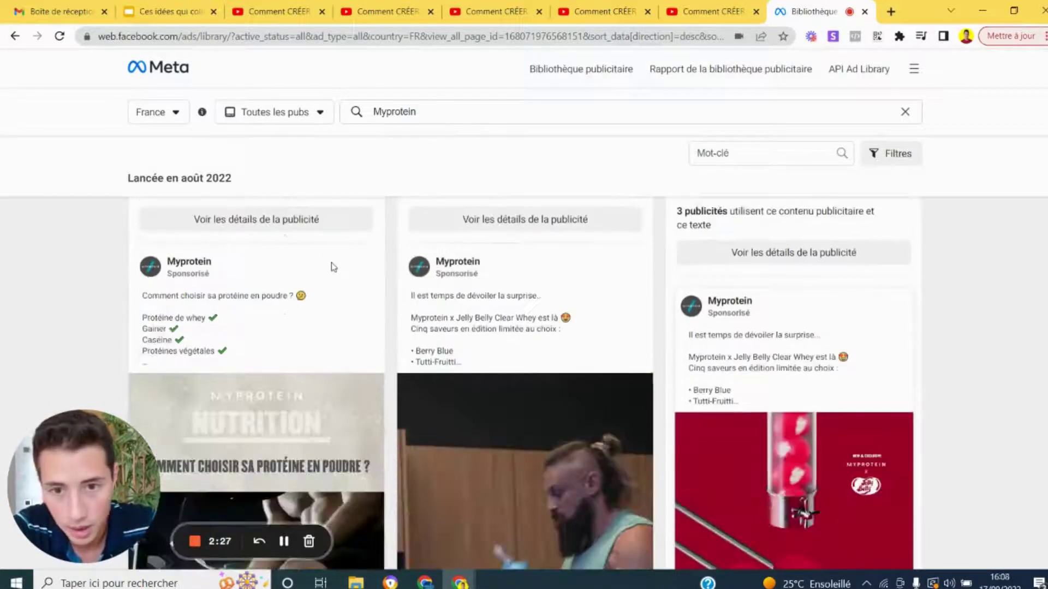
click(312, 221)
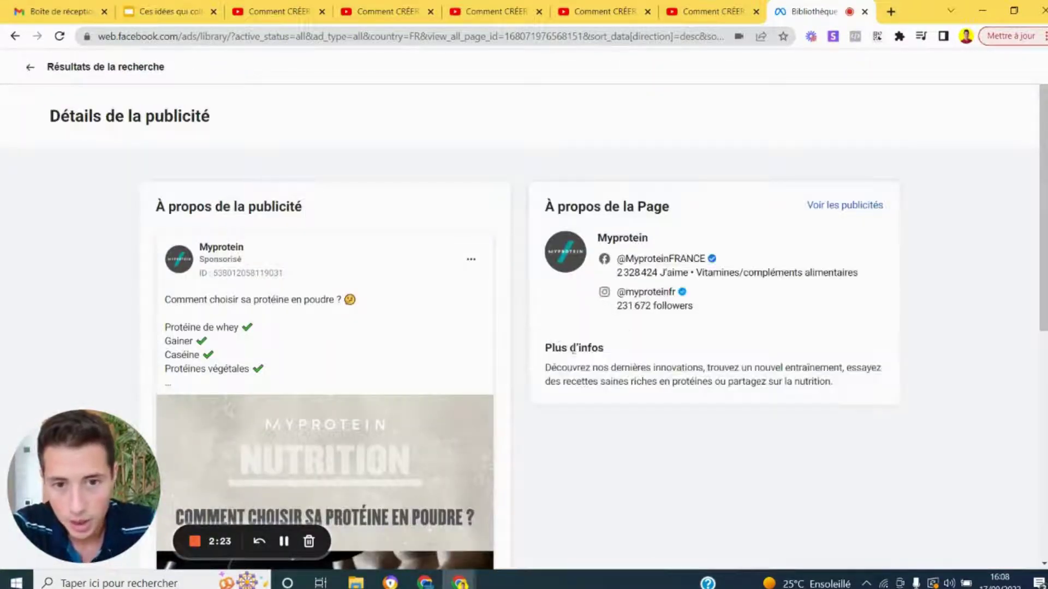
scroll(447, 293, down, 6)
scroll(447, 293, up, 1)
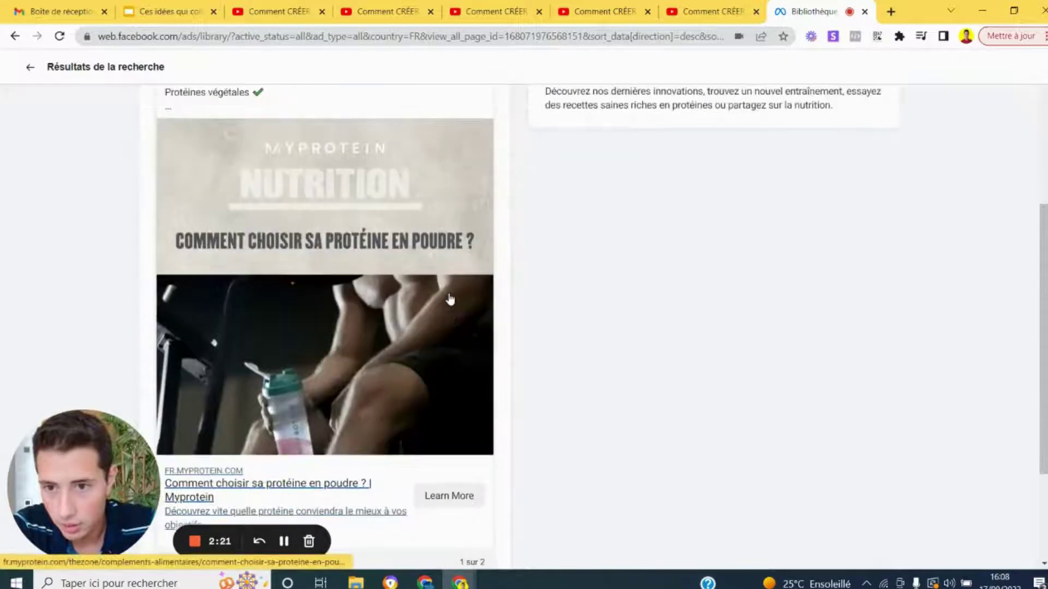
scroll(450, 299, down, 3)
scroll(450, 299, down, 1)
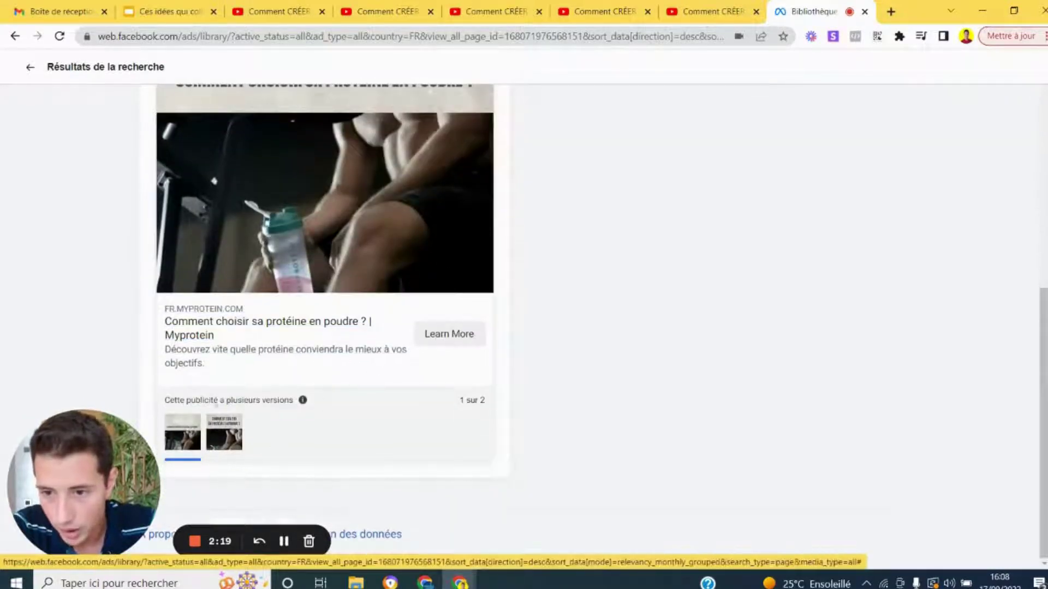
click(229, 441)
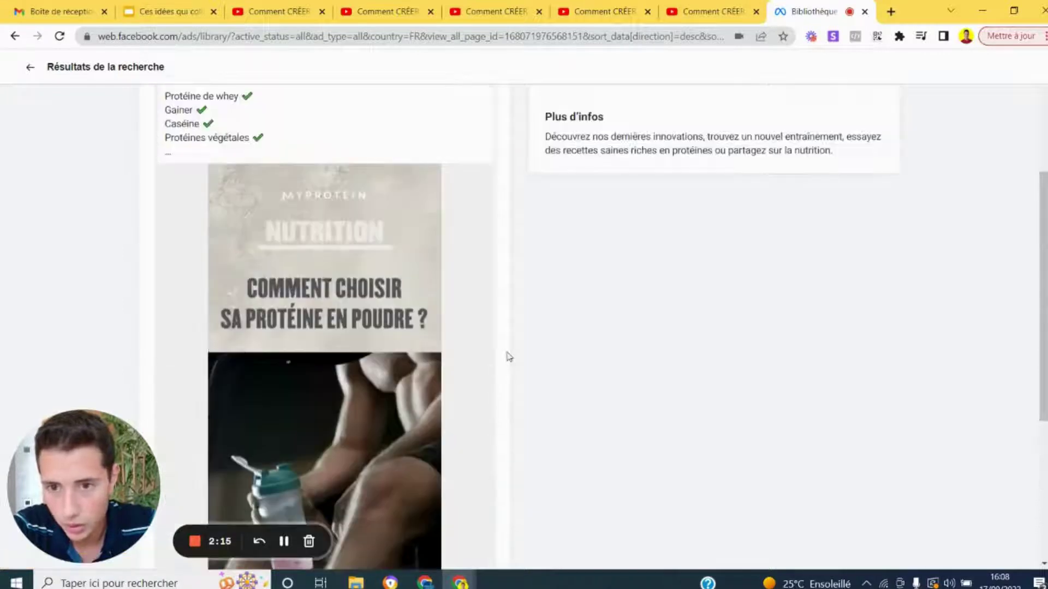
scroll(434, 359, up, 7)
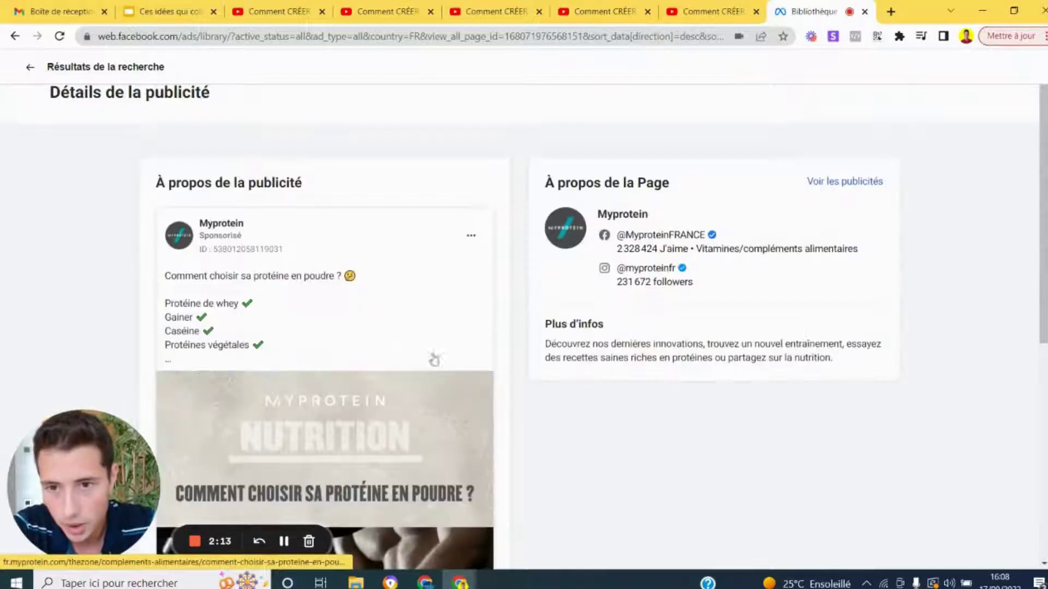
click(31, 71)
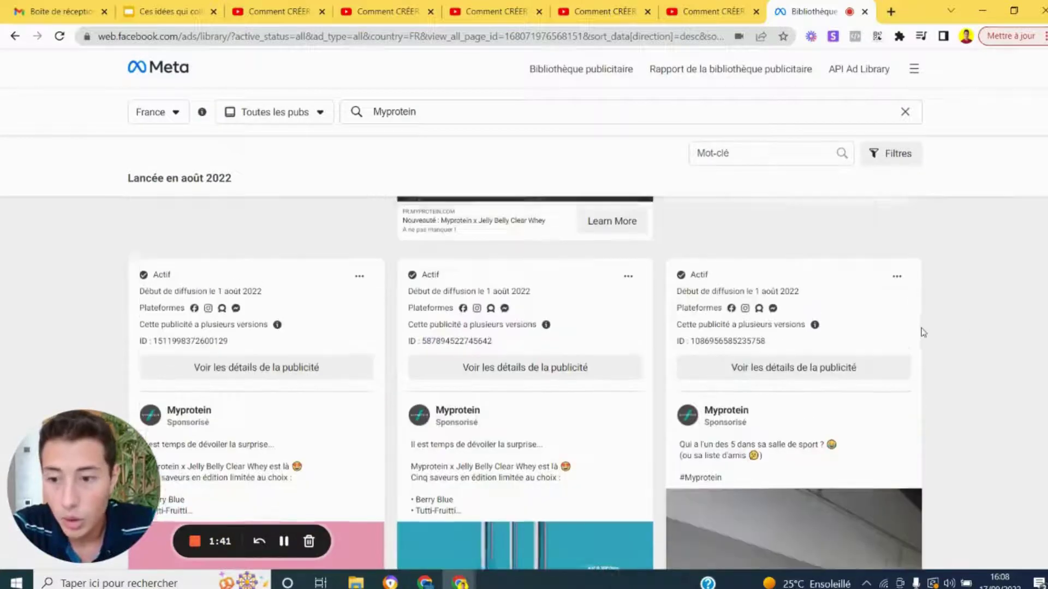
Examine the start dates and video creatives of Myprotein's Jelly Belly Clear Whey ads and the neighbouring gym ad from August 2022.
scroll(922, 331, down, 5)
scroll(922, 332, down, 2)
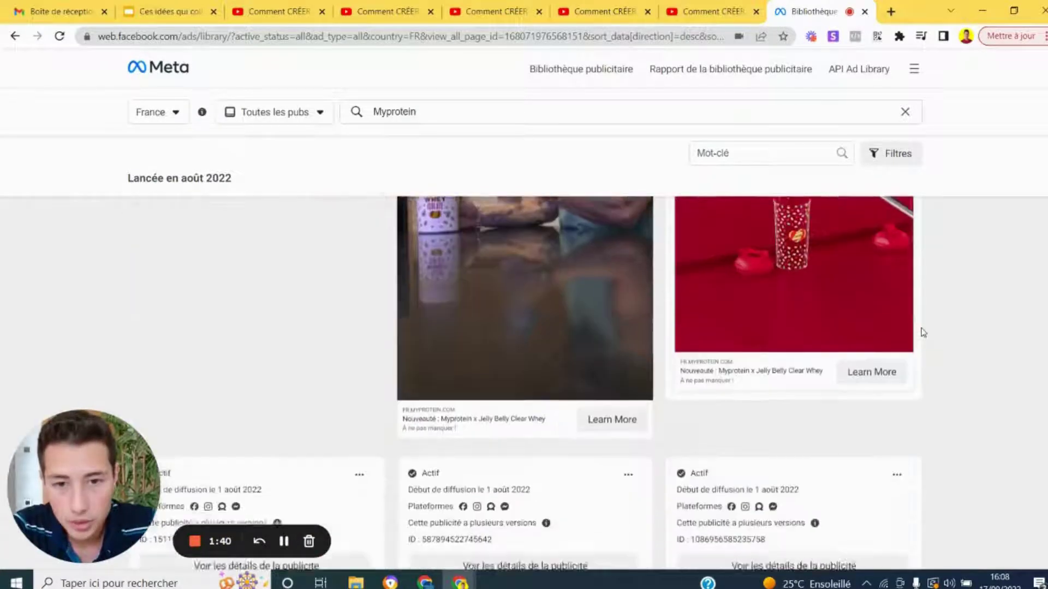
scroll(922, 332, up, 5)
scroll(922, 332, down, 2)
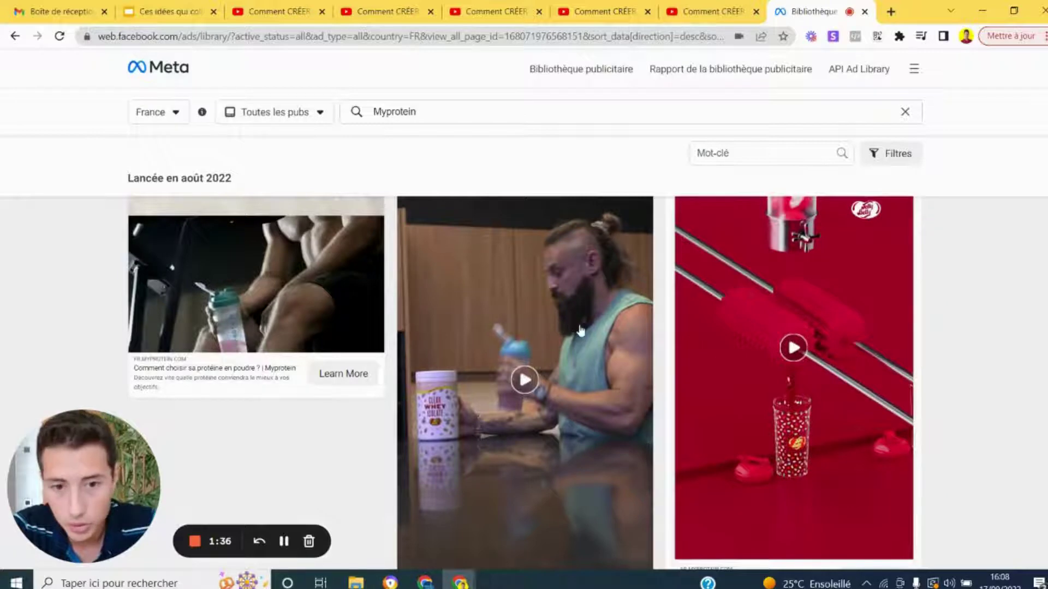
scroll(580, 334, up, 3)
scroll(580, 330, down, 6)
scroll(580, 331, down, 7)
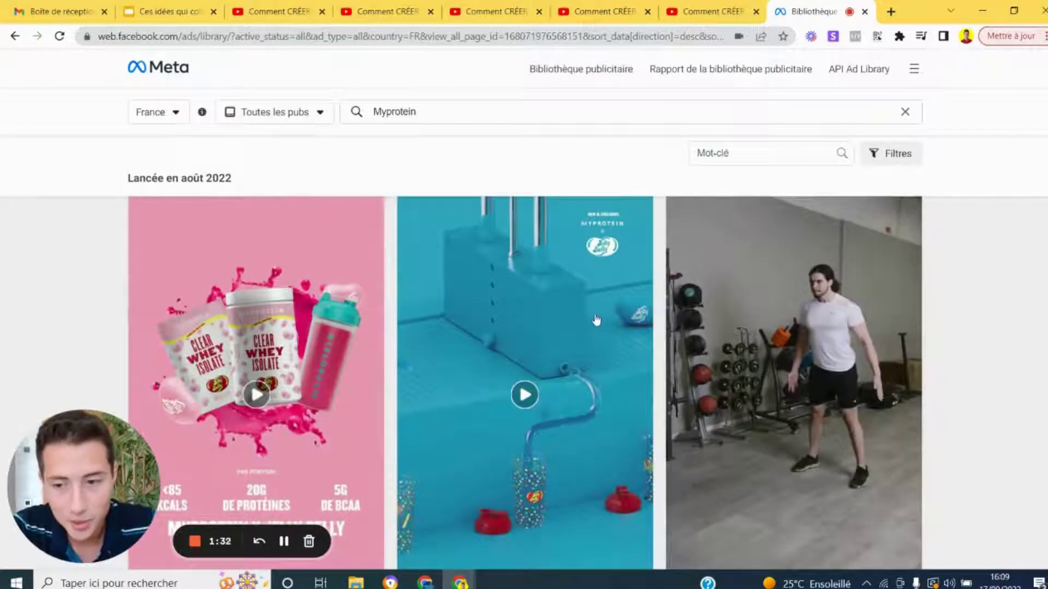
scroll(885, 296, down, 1)
scroll(873, 322, up, 5)
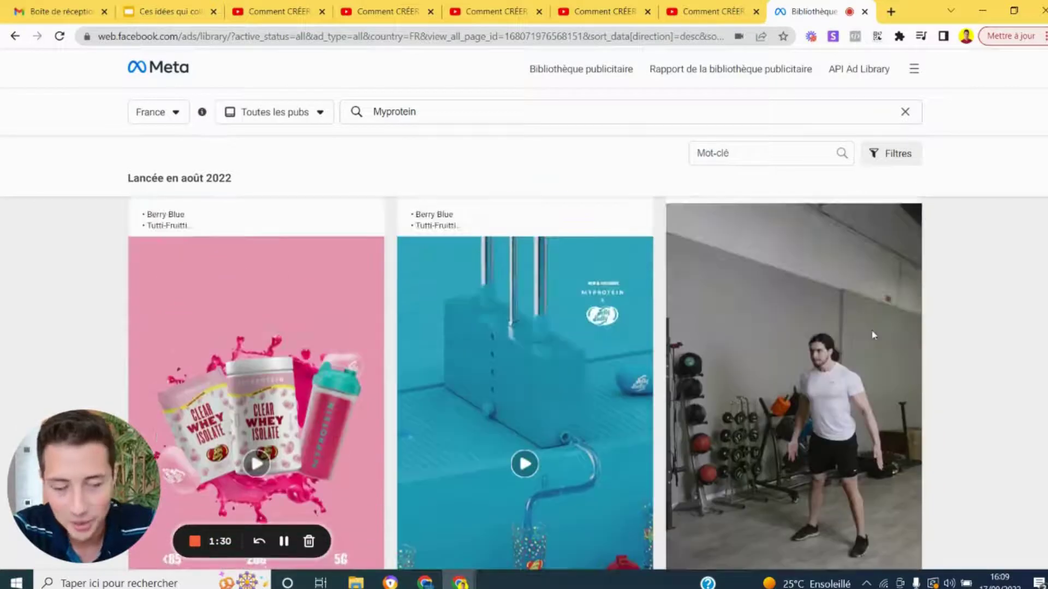
Play Myprotein's "Qui a l'un des 5 dans sa salle de sport ?" video ad and study its gym scenes.
scroll(858, 357, down, 3)
scroll(858, 357, down, 3)
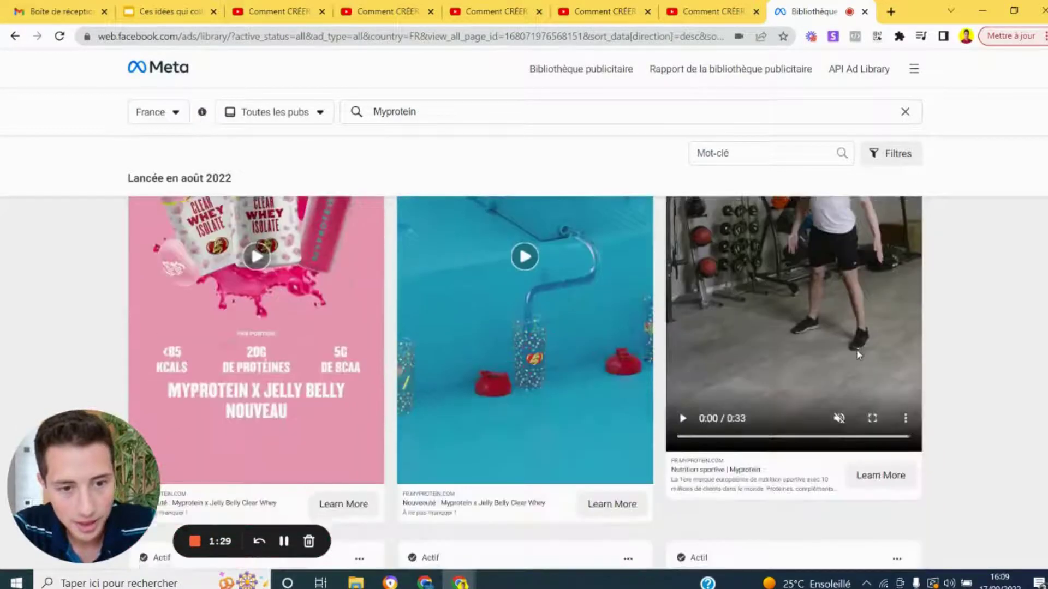
scroll(856, 349, up, 1)
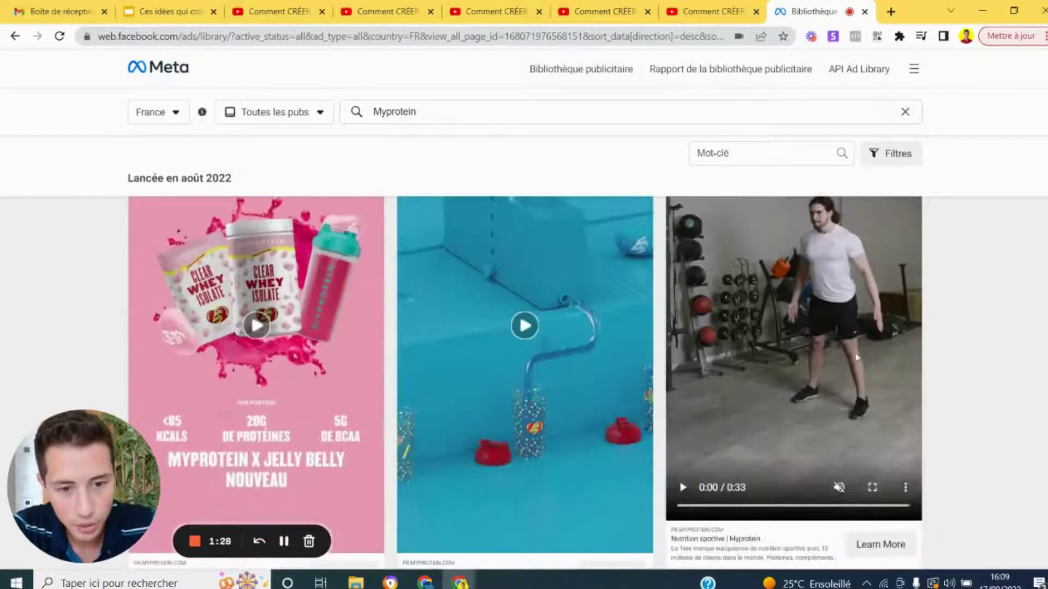
click(684, 488)
scroll(887, 380, up, 1)
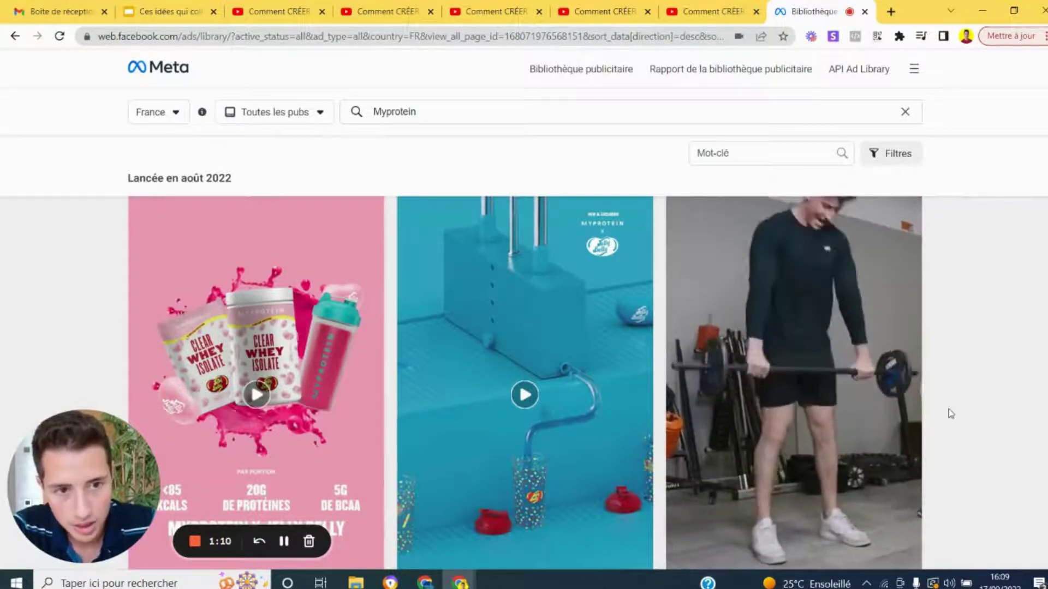
mouse_move(872, 426)
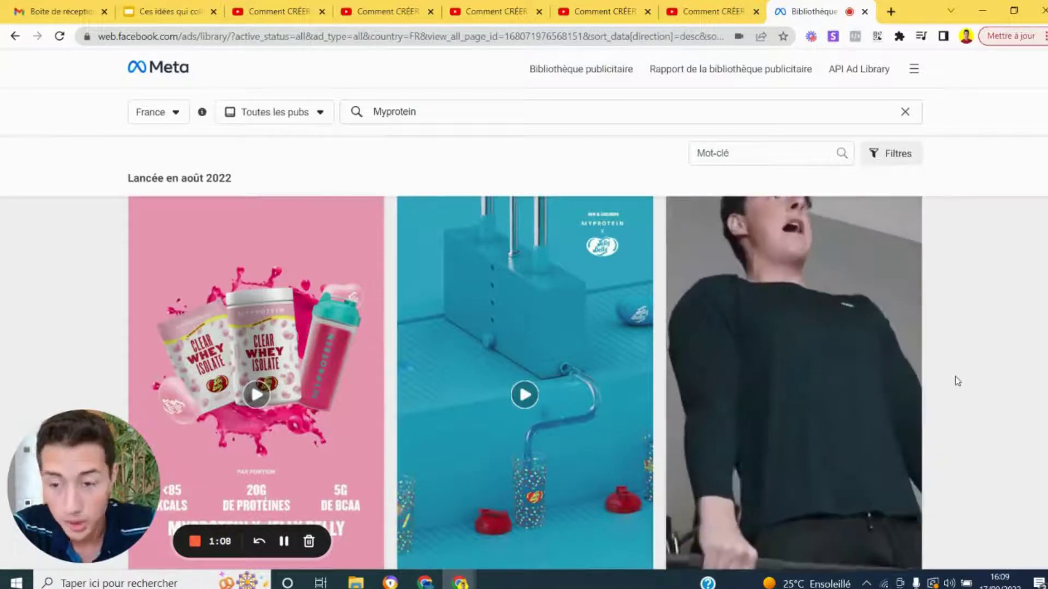
scroll(955, 381, up, 1)
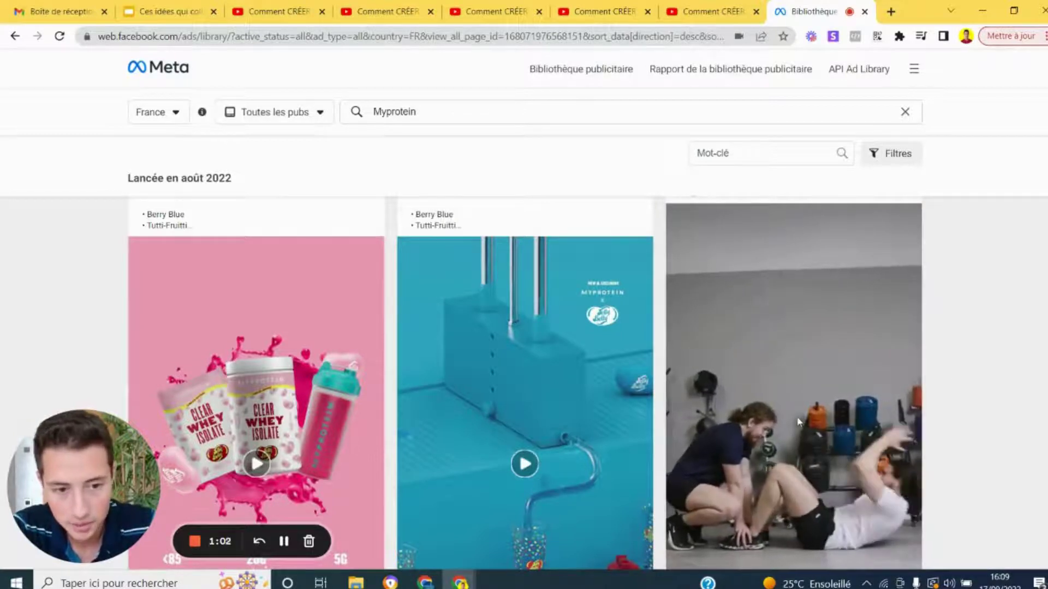
scroll(799, 423, down, 2)
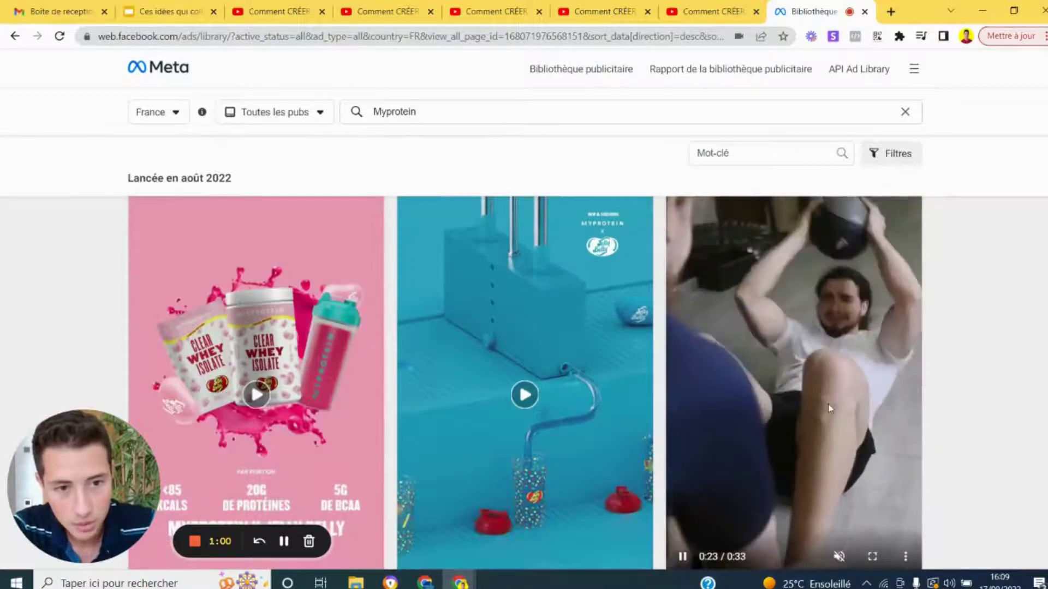
scroll(909, 387, down, 3)
scroll(910, 387, down, 7)
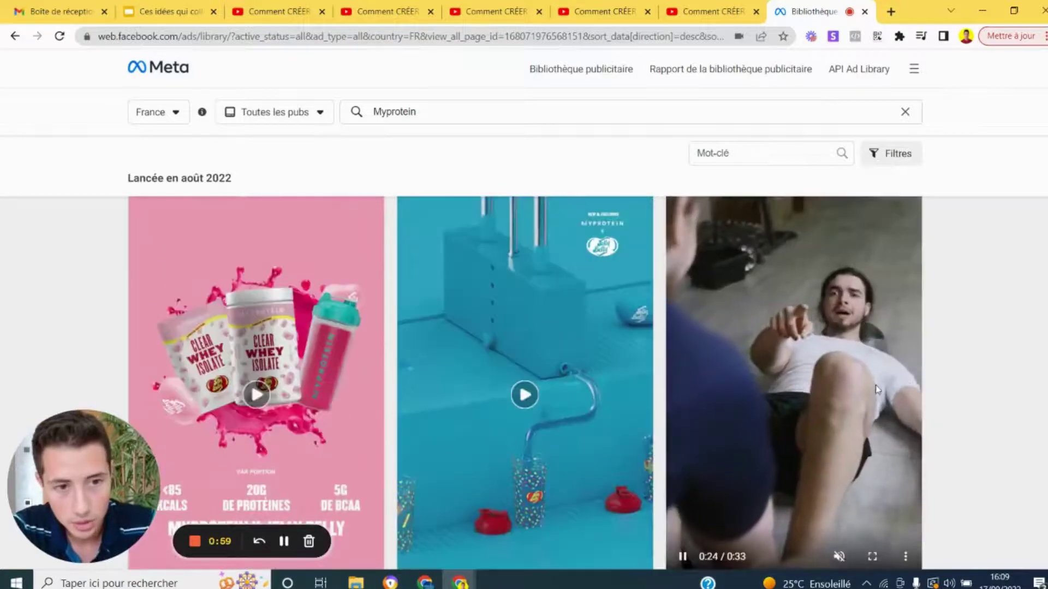
scroll(876, 385, up, 5)
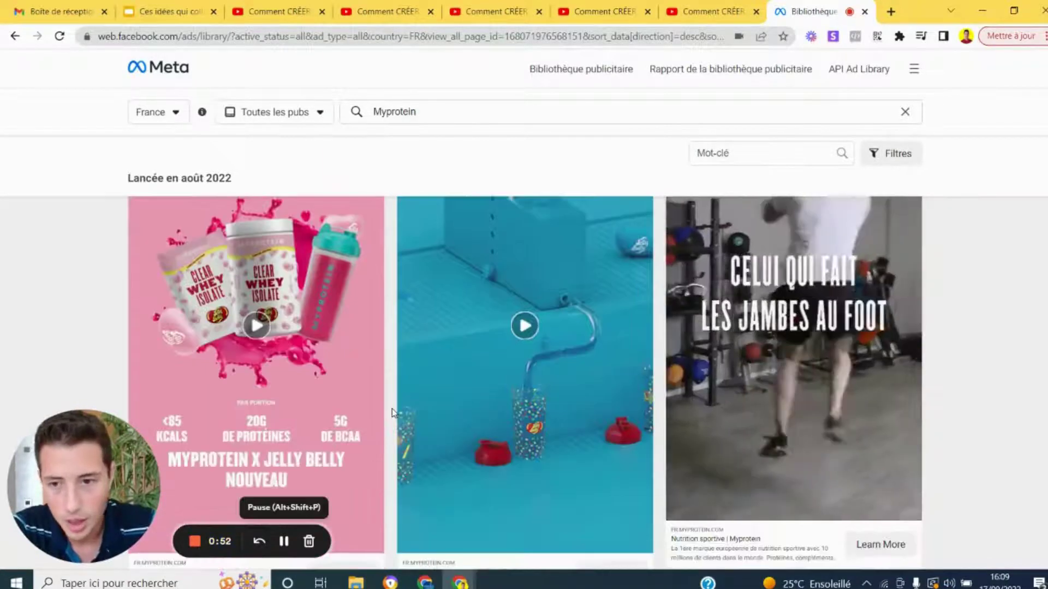
scroll(392, 409, down, 1)
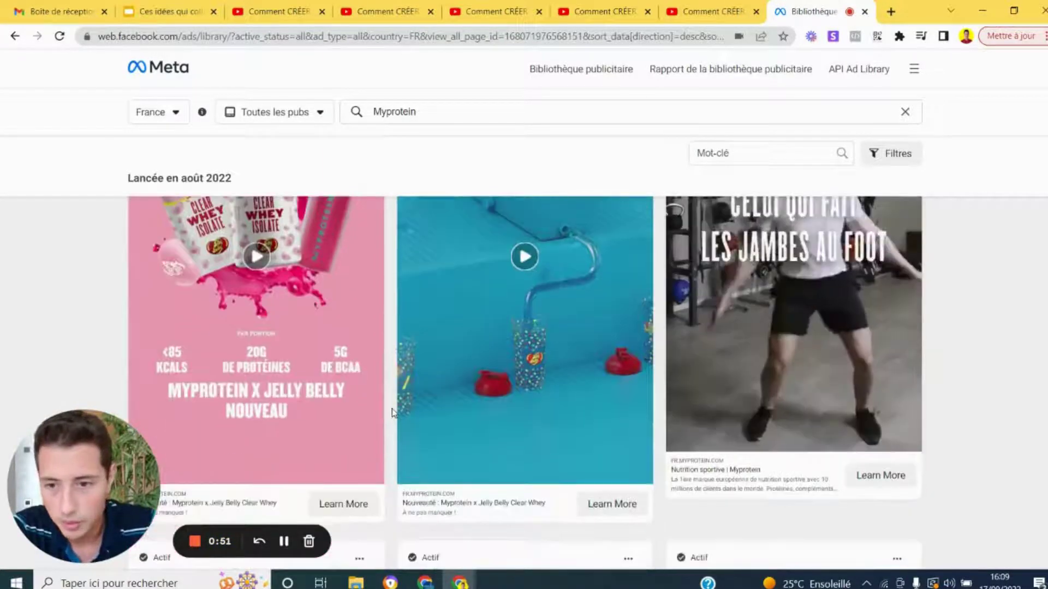
scroll(256, 338, up, 1)
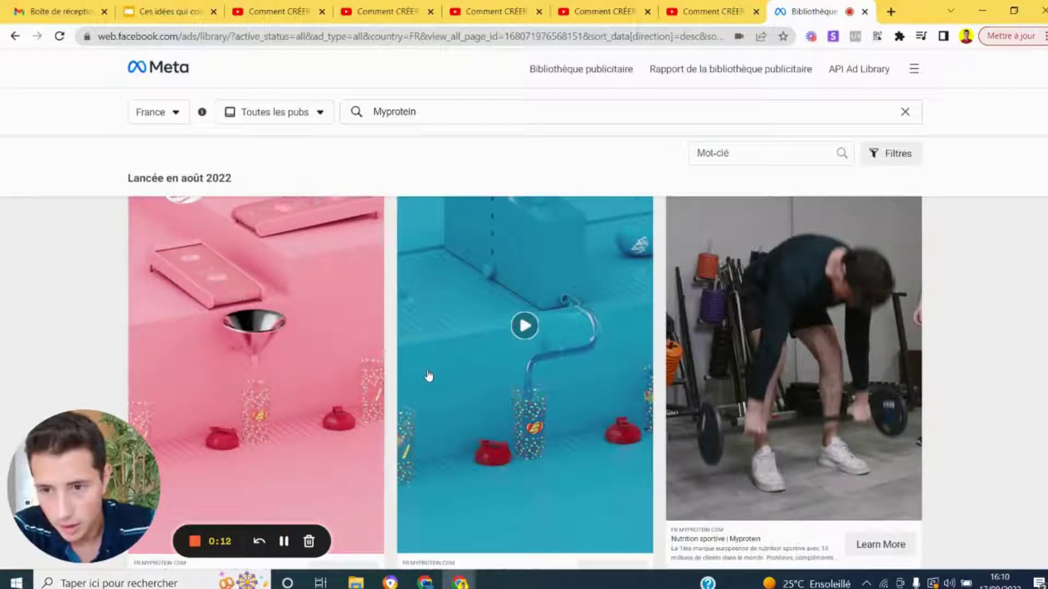
Open the details of the pink Jelly Belly Clear Whey image ad launched on 1 August 2022 and view its second version.
scroll(428, 375, down, 10)
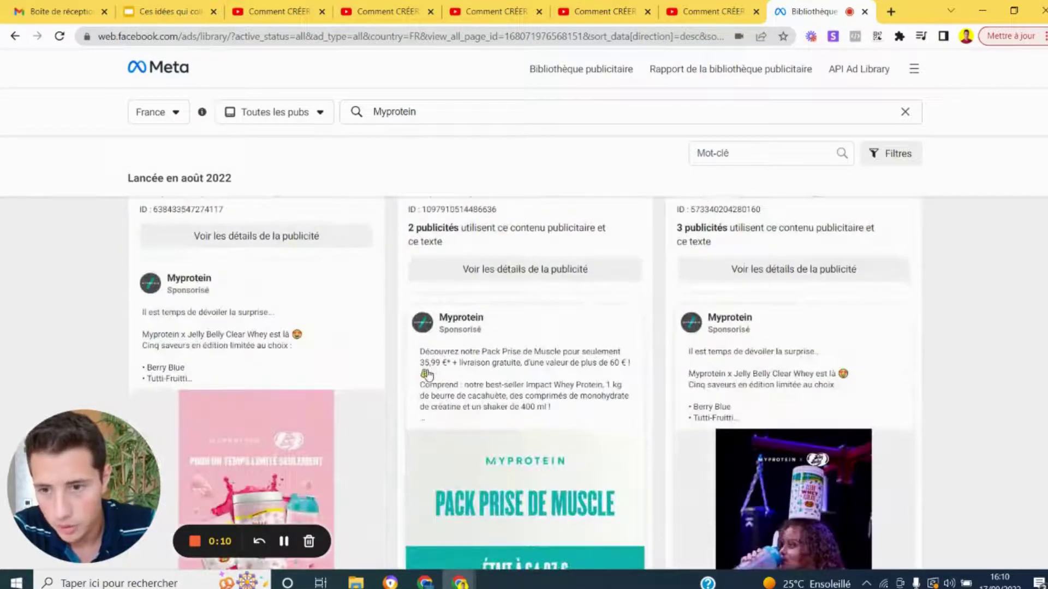
scroll(429, 370, down, 2)
scroll(429, 370, up, 5)
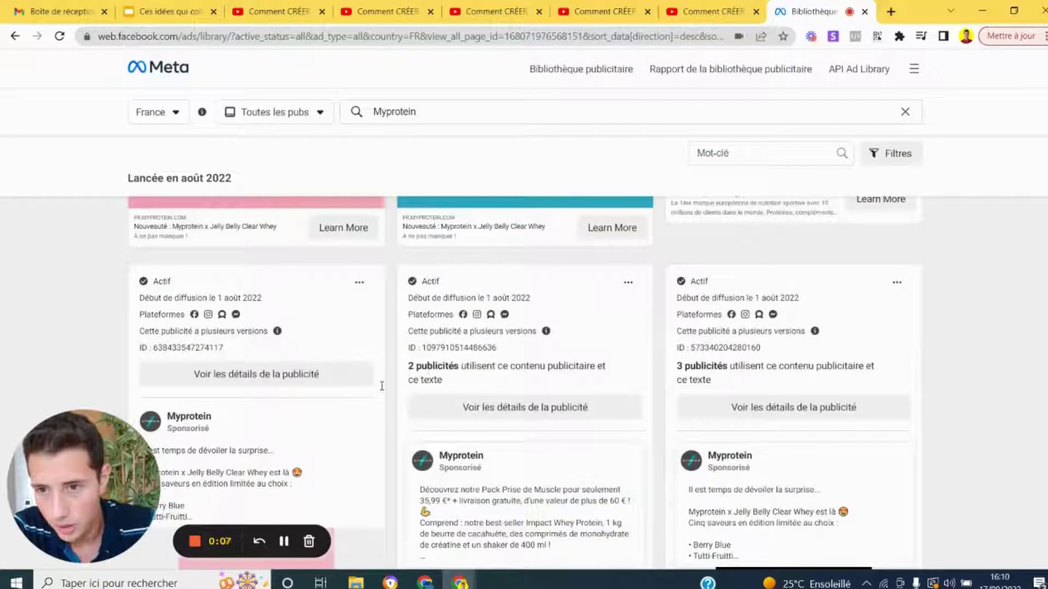
click(286, 381)
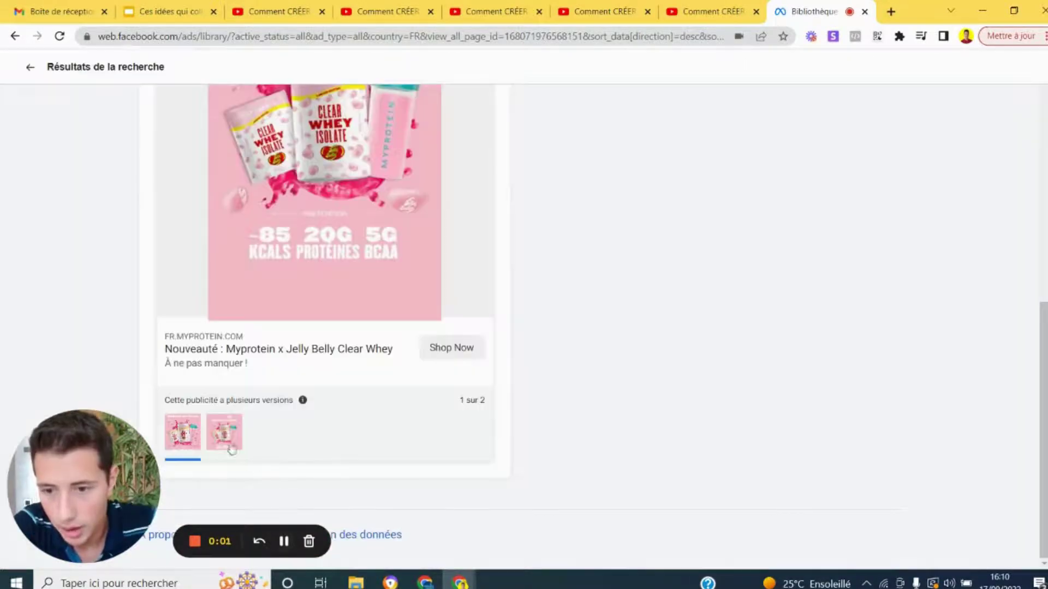
click(232, 447)
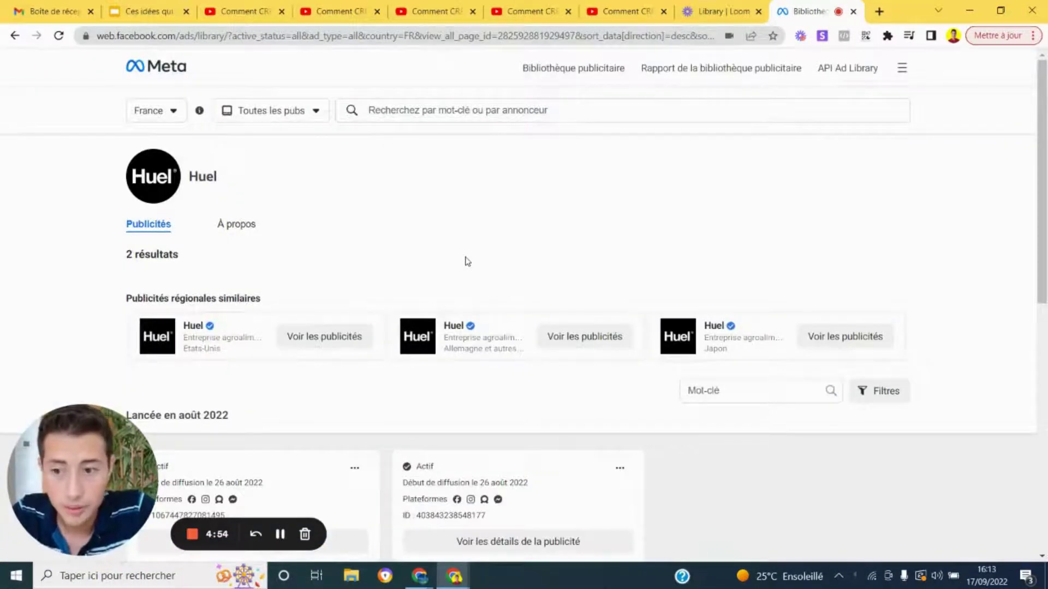
Examine the start dates, ad texts, image creatives and per-meal price offers of Huel's ads launched in August 2022.
scroll(467, 261, down, 5)
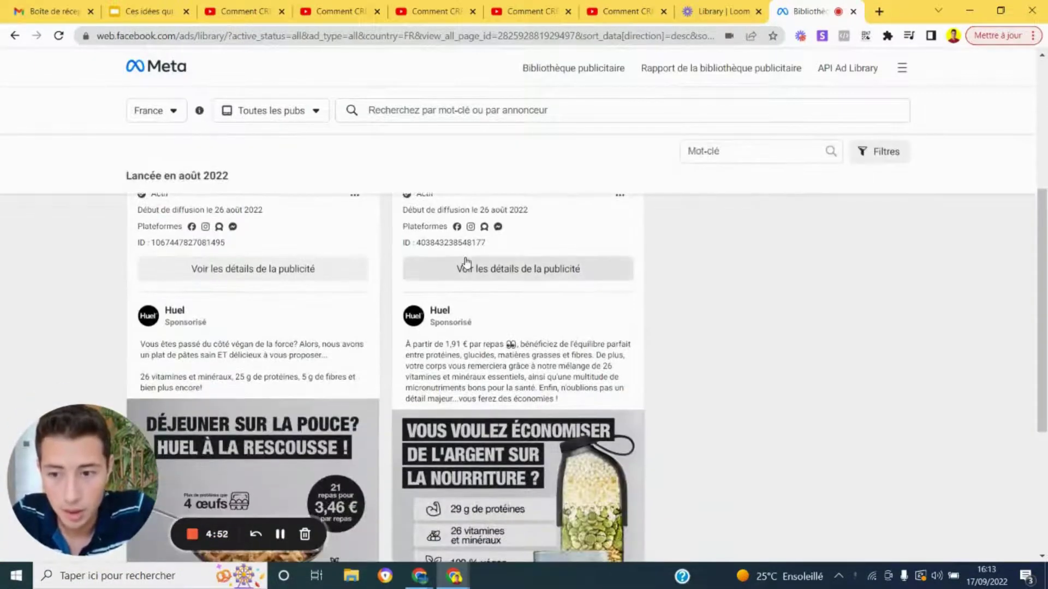
scroll(466, 261, up, 5)
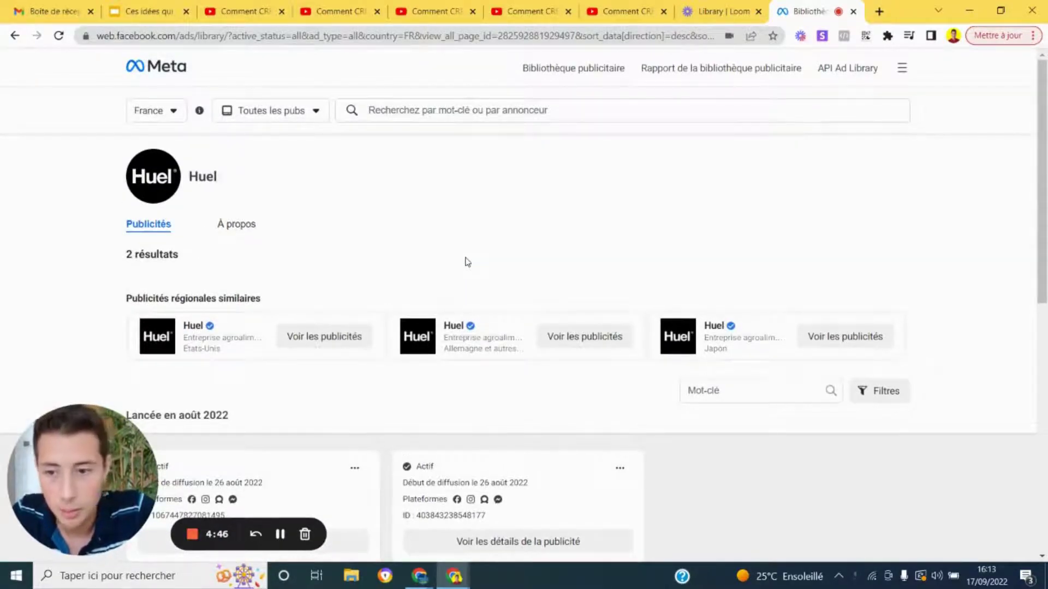
scroll(467, 261, down, 5)
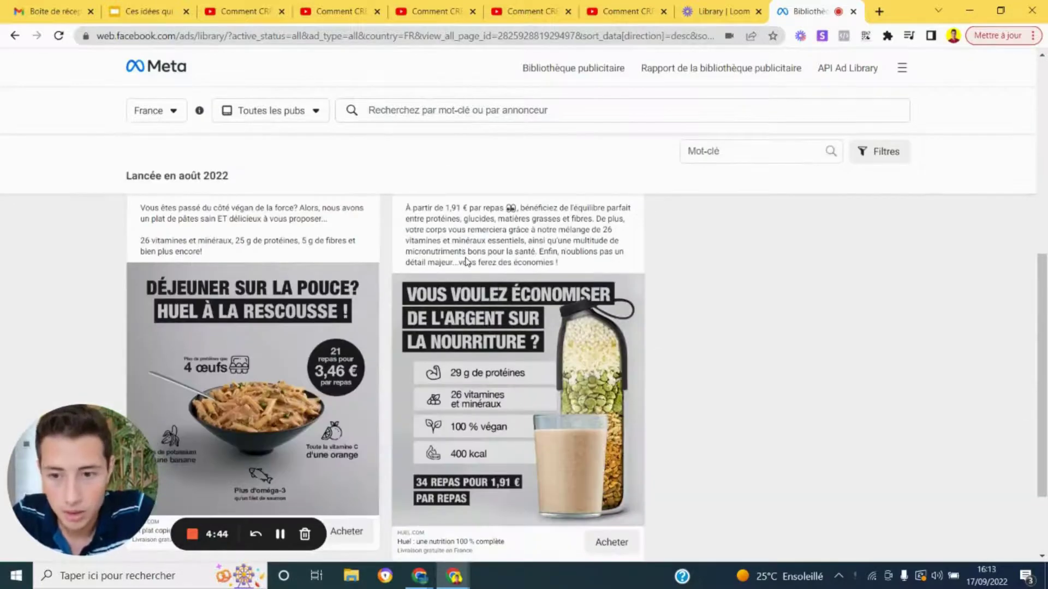
scroll(467, 261, up, 4)
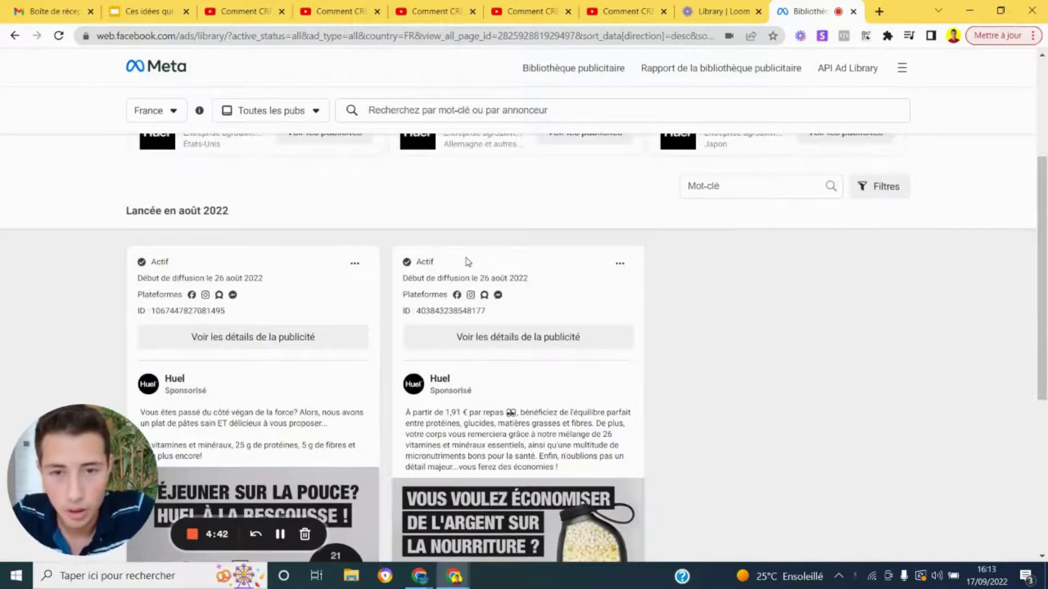
scroll(467, 262, down, 4)
scroll(467, 262, up, 8)
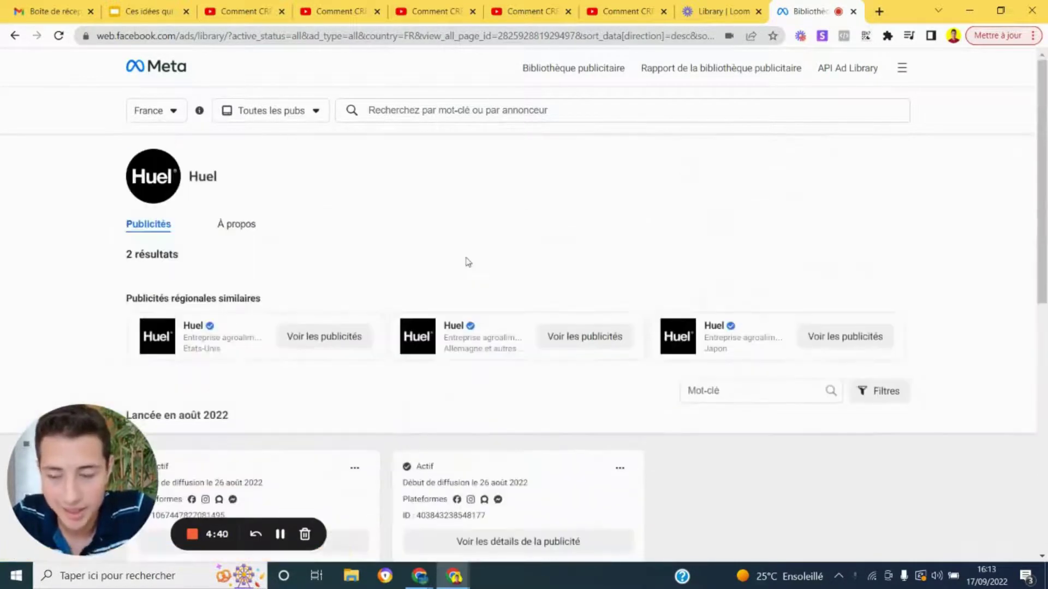
scroll(468, 262, down, 8)
scroll(467, 262, up, 8)
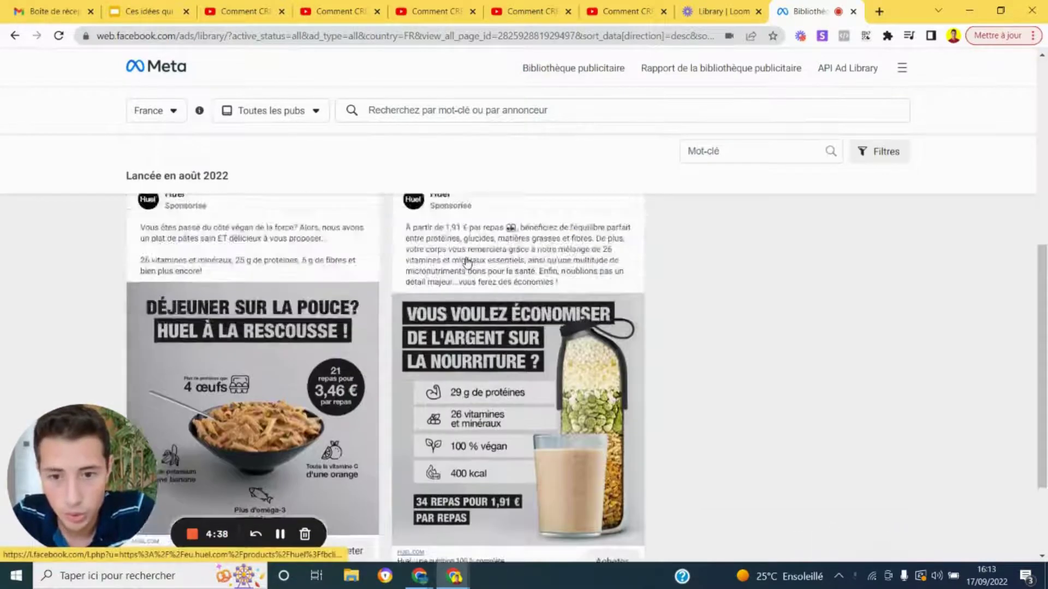
scroll(467, 262, up, 1)
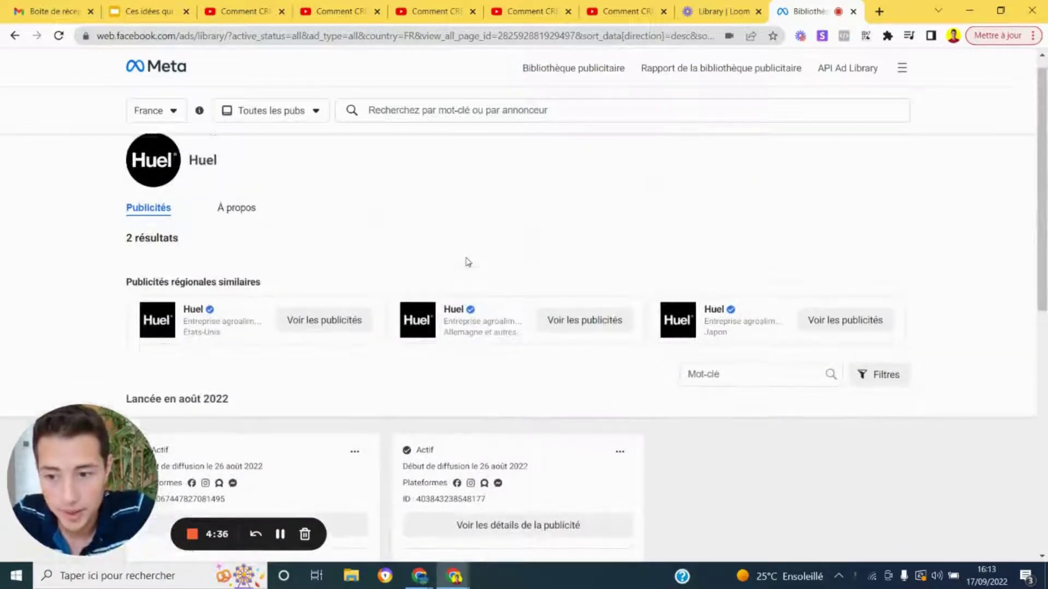